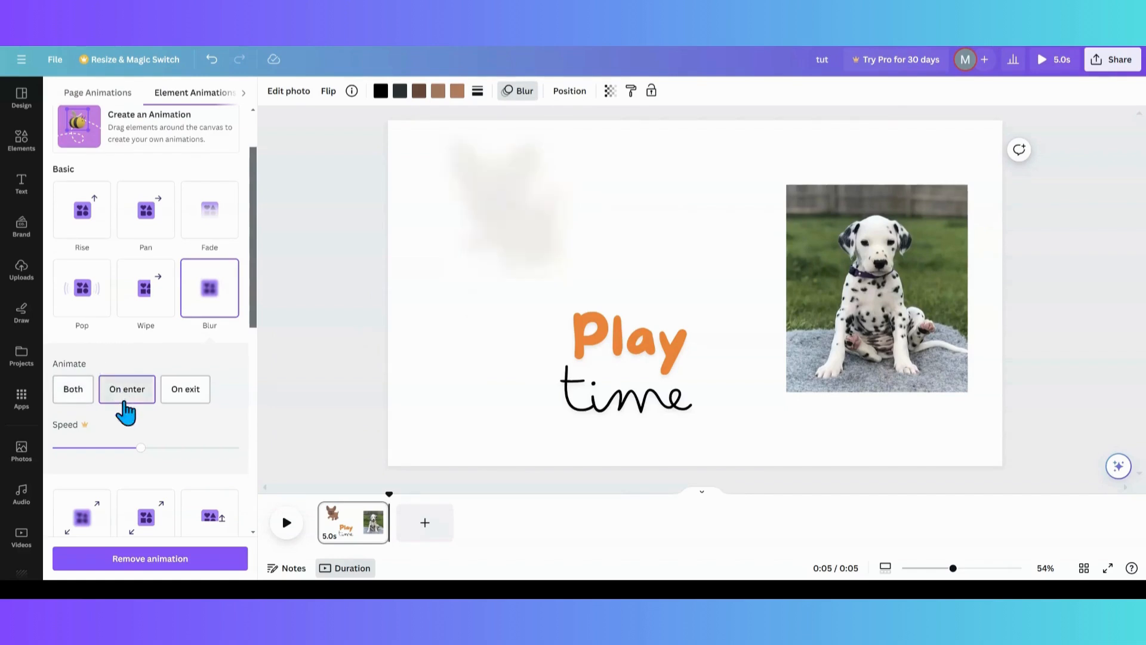
Step: Change the brown puppy graphic's animation to Succession on enter and look through the remaining element animations
scroll(182, 394, "down", 1)
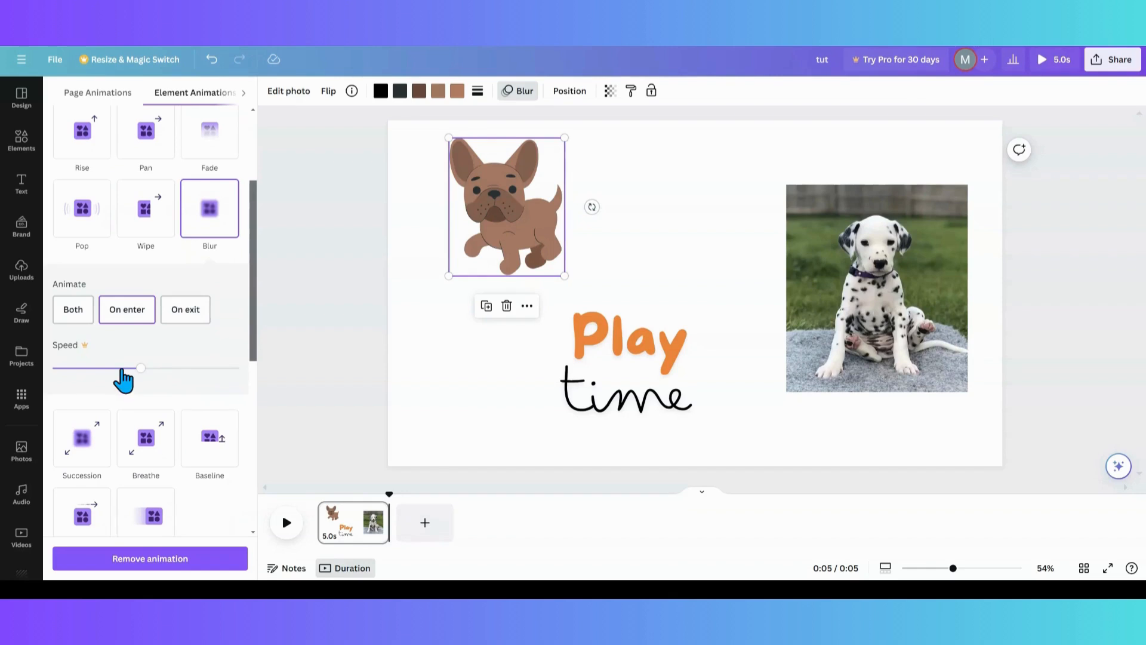
scroll(122, 379, "down", 1)
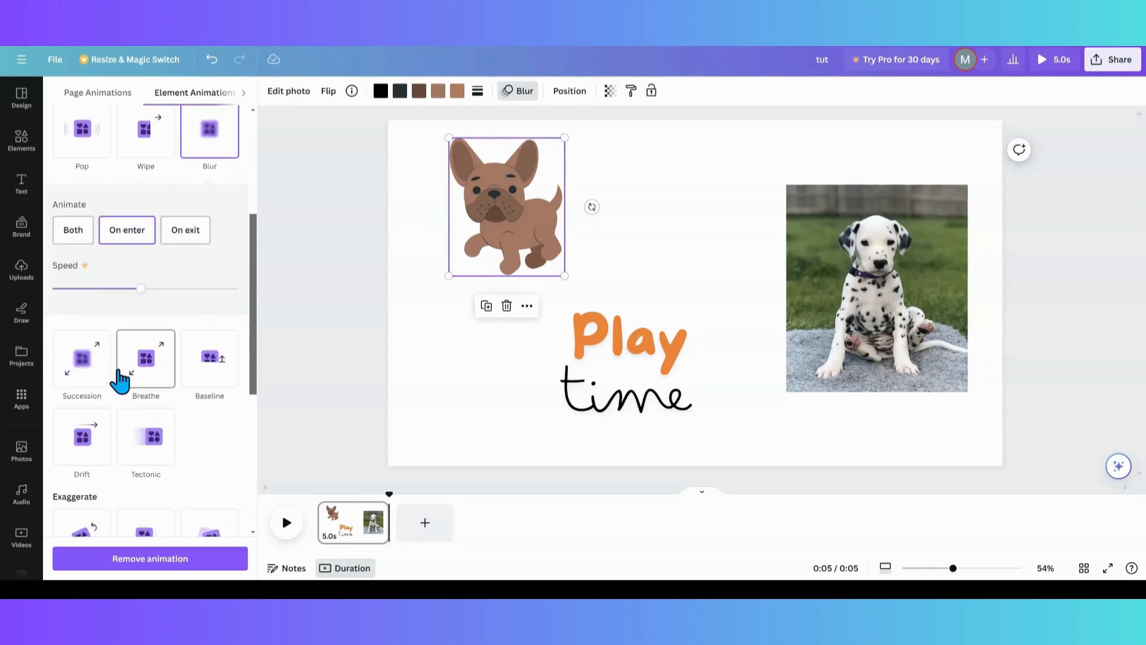
left_click(81, 382)
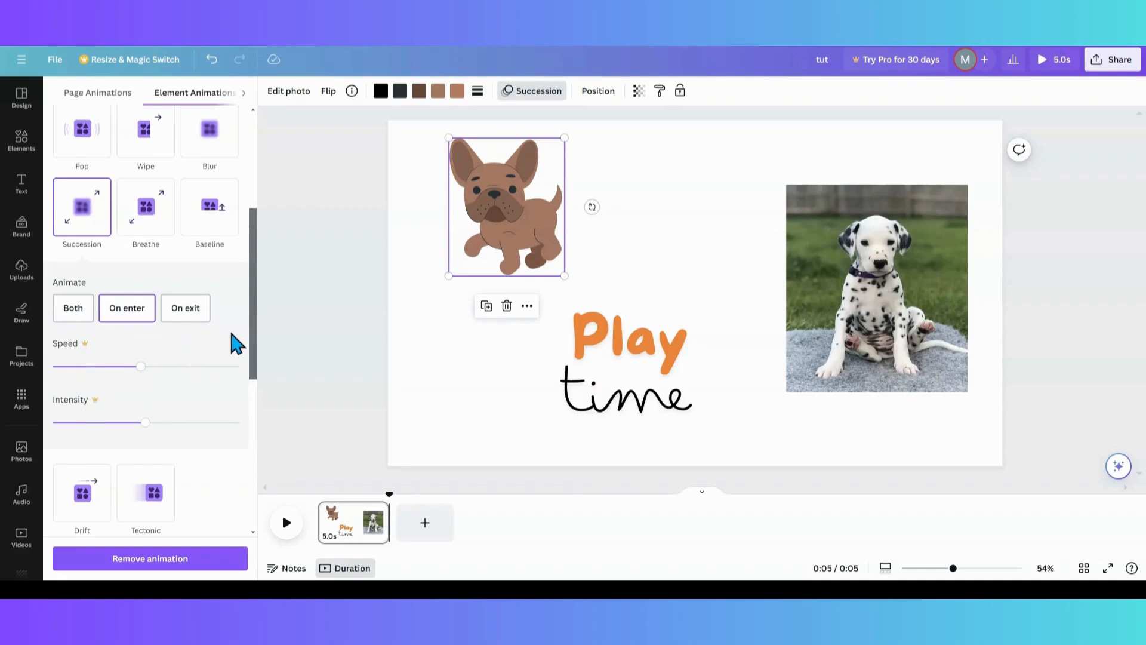
scroll(163, 382, "down", 4)
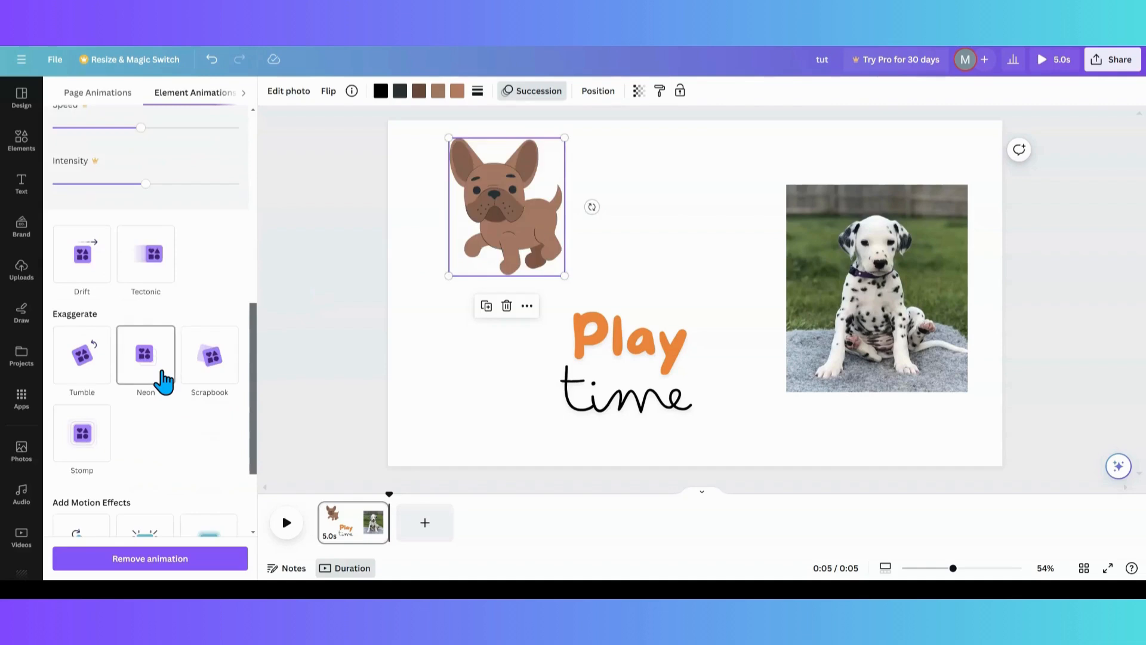
scroll(162, 372, "down", 1)
scroll(162, 371, "down", 1)
scroll(161, 372, "up", 2)
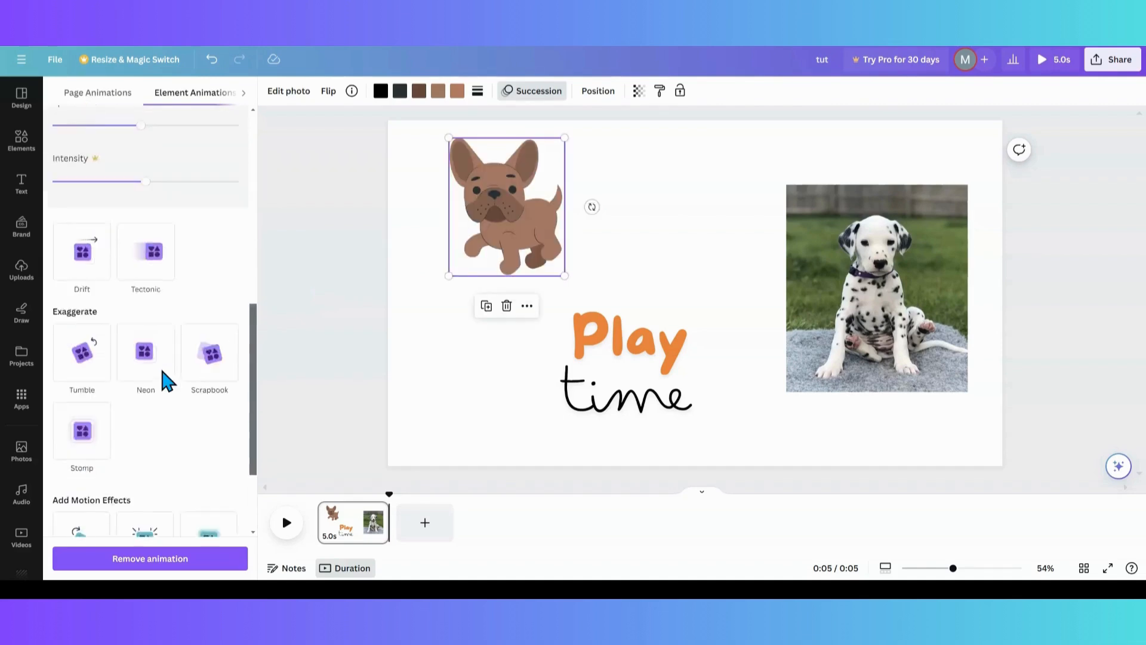
scroll(161, 371, "up", 3)
Step: Try the Blur animation on the Dalmatian photo and replace it with Succession on enter
left_click(898, 325)
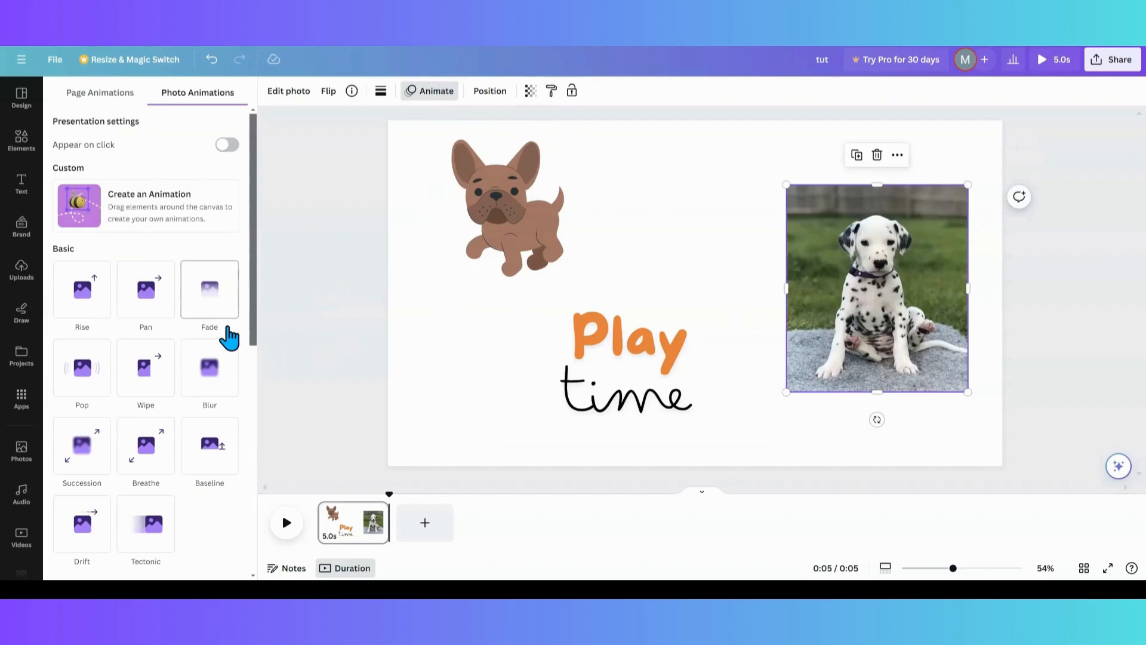
scroll(216, 312, "down", 1)
left_click(215, 311)
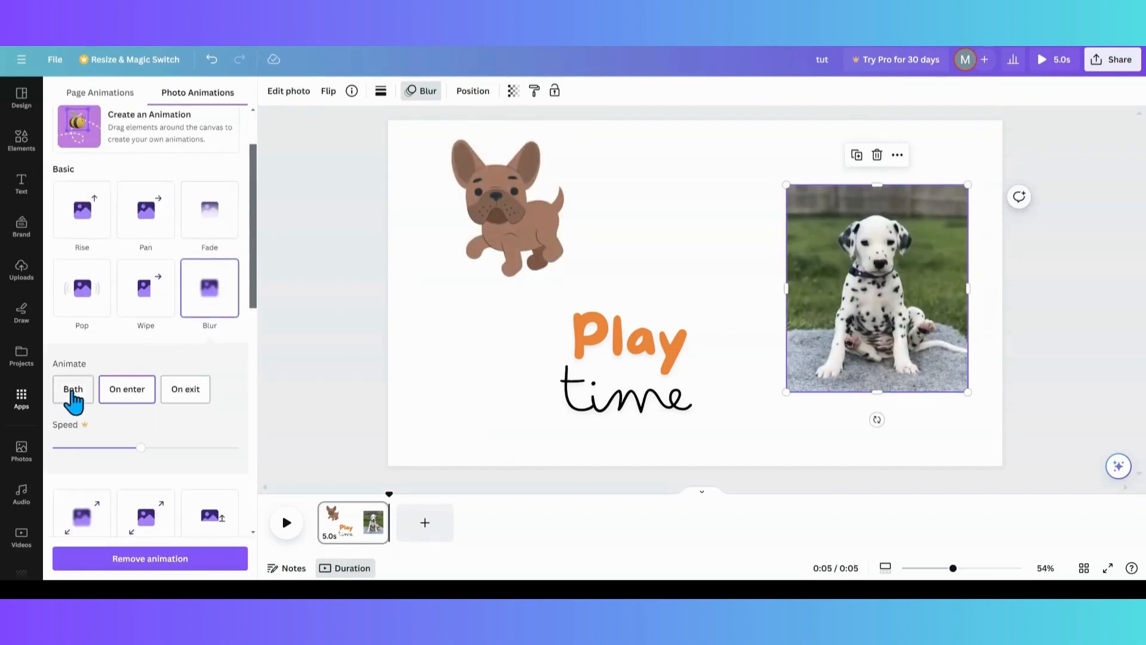
scroll(119, 415, "down", 2)
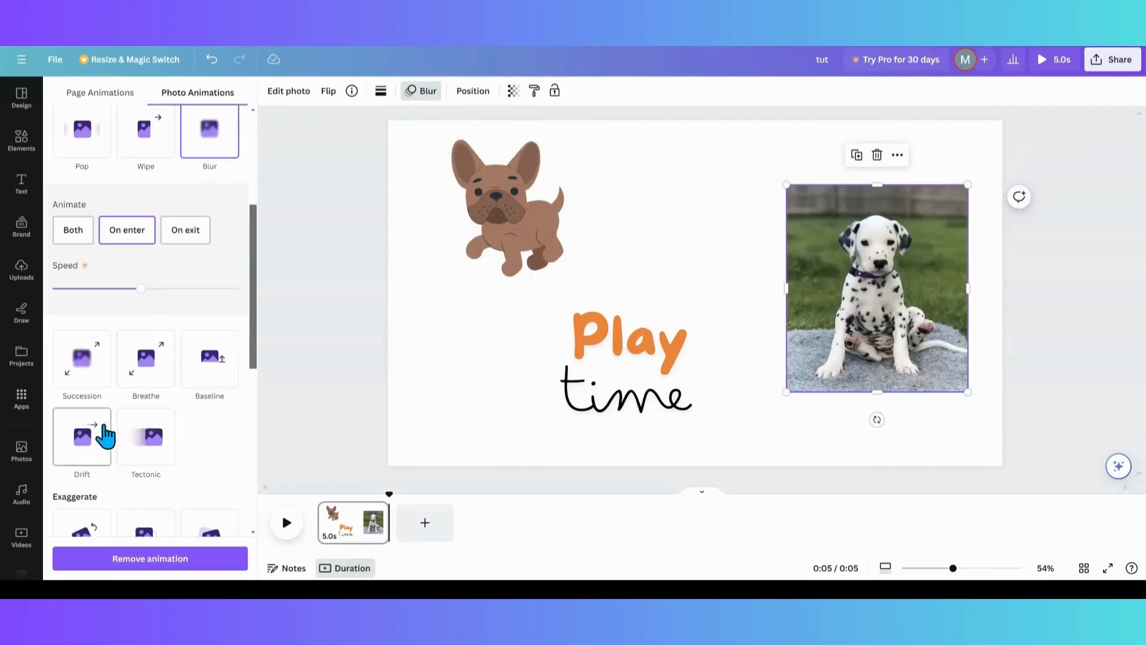
left_click(87, 373)
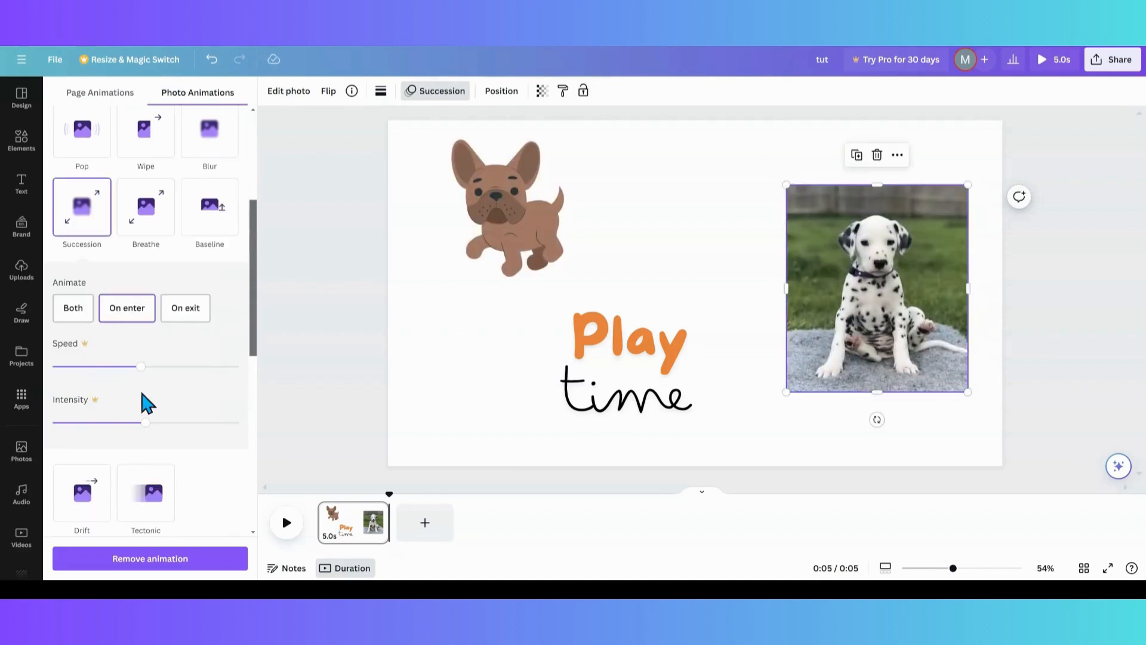
scroll(138, 358, "down", 2)
scroll(136, 358, "up", 2)
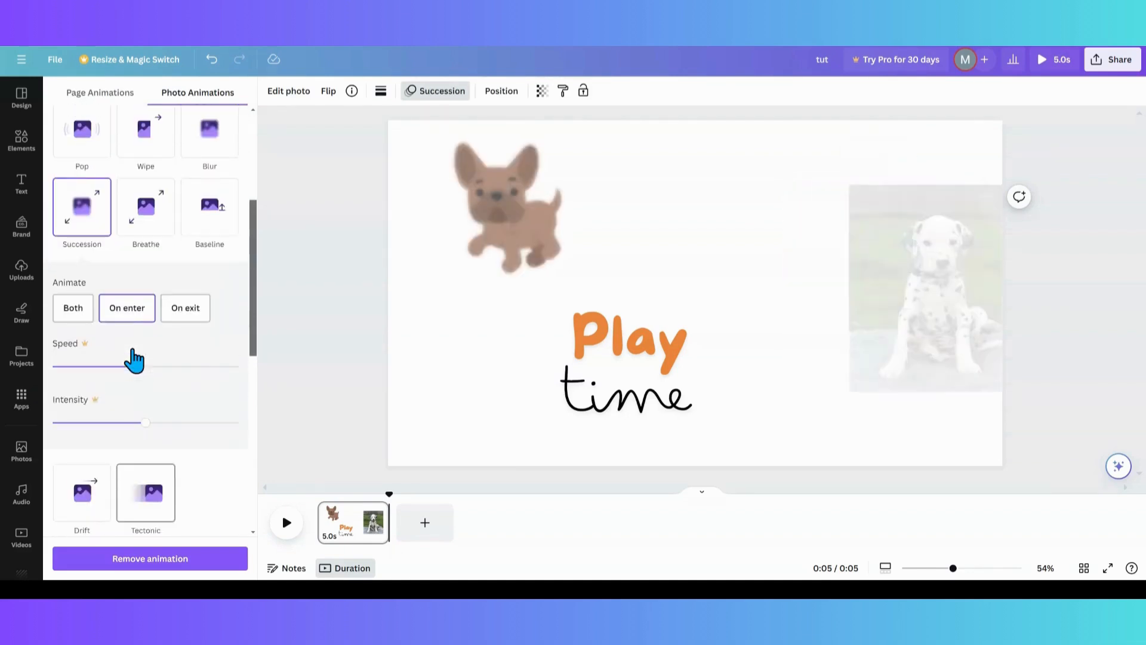
Step: Move the Dalmatian photo up near the page's top edge and place the brown puppy graphic partly behind its left side
left_click_drag(883, 301, 867, 256)
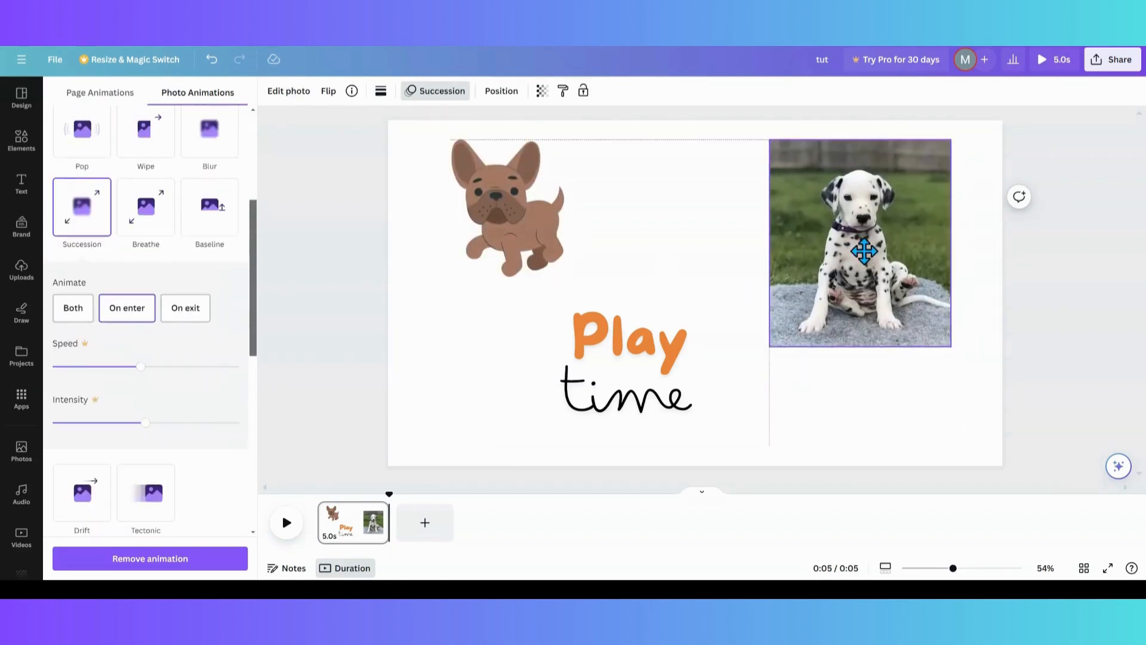
left_click(489, 227)
left_click_drag(490, 226, 730, 219)
Step: Enlarge the "Play time" text group until its "time" line is about size 218, and shift the group slightly up
left_click(649, 364)
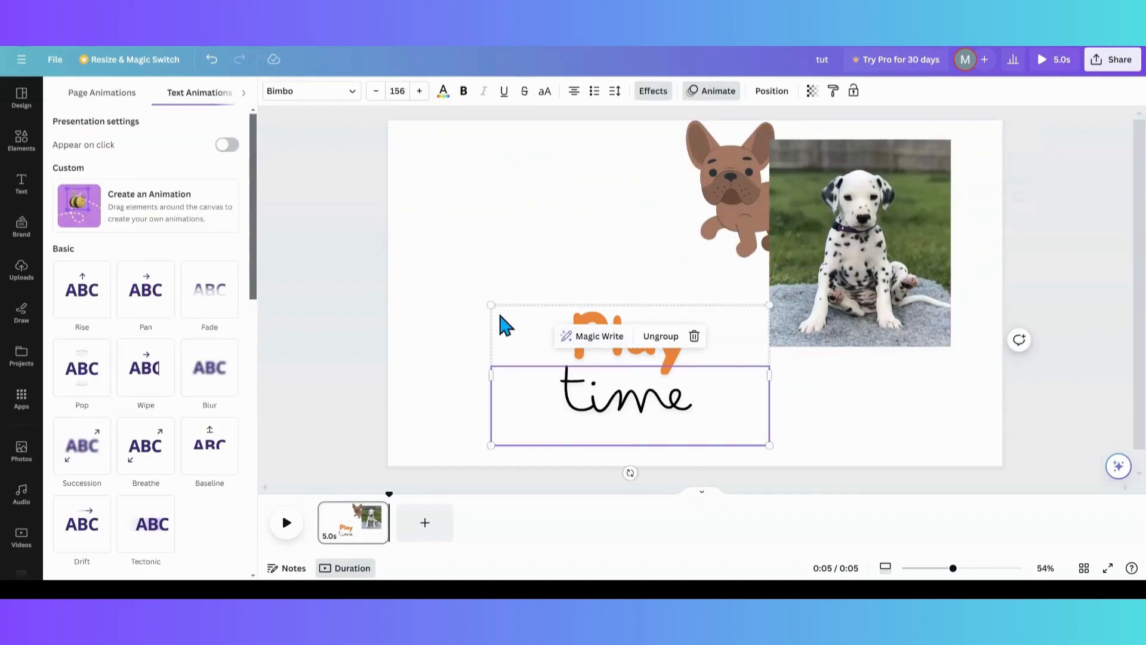
left_click_drag(491, 305, 424, 206)
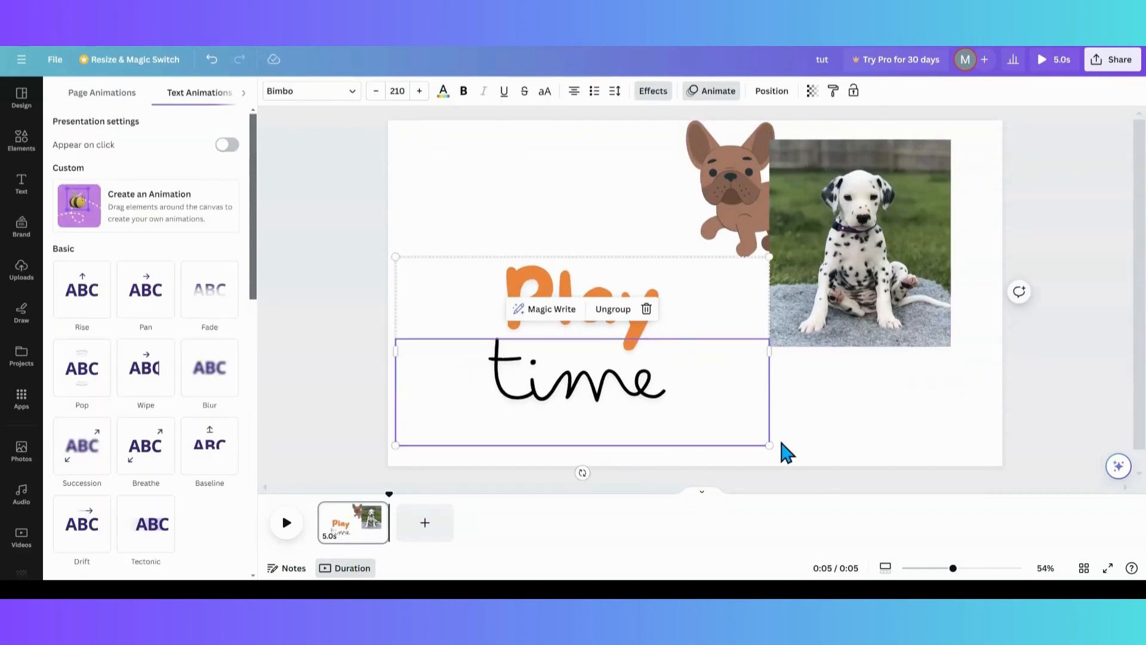
left_click_drag(770, 446, 782, 452)
left_click(601, 217)
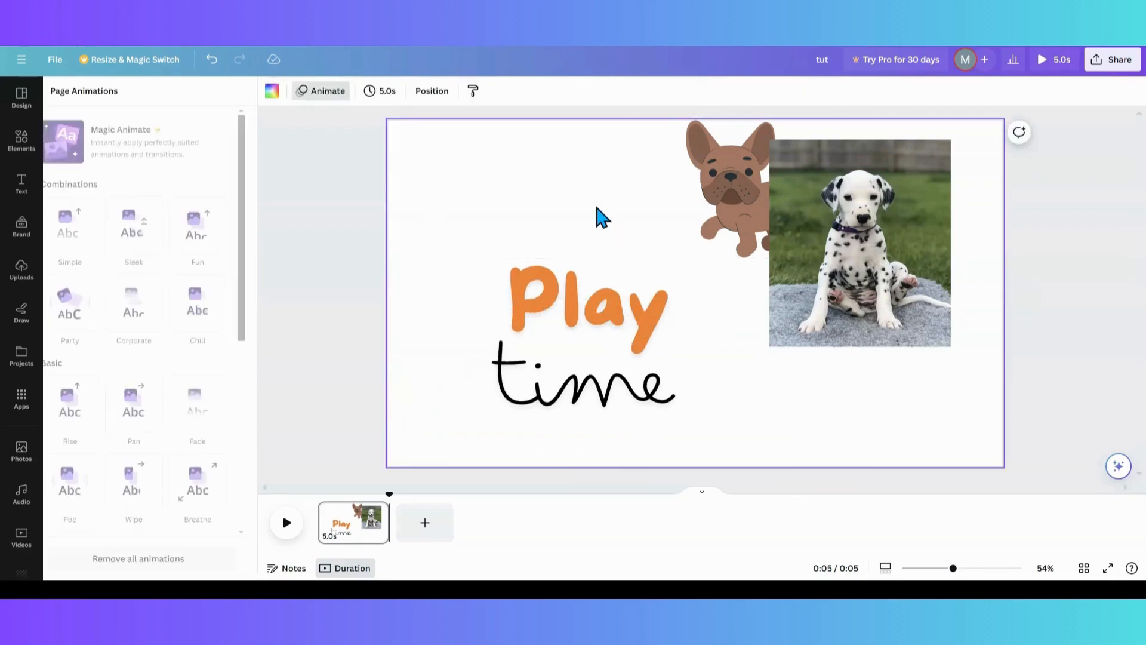
left_click(565, 297)
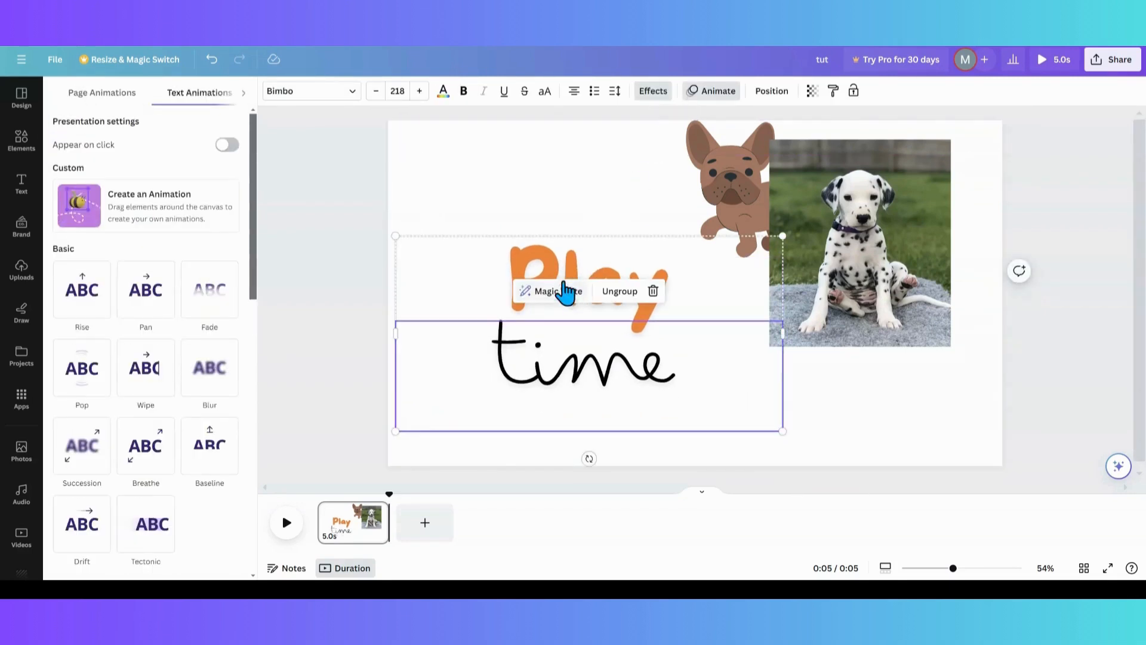
Step: Select the whole "Play time" group from the layer list and apply the Blur animation on enter
left_click(779, 92)
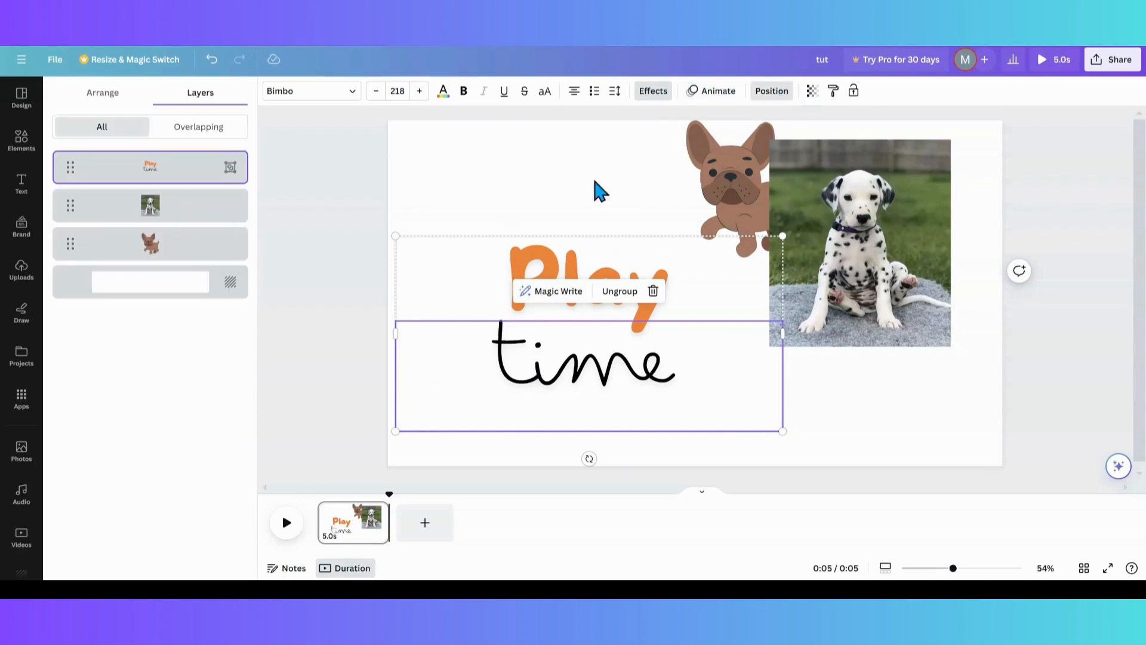
left_click(146, 179)
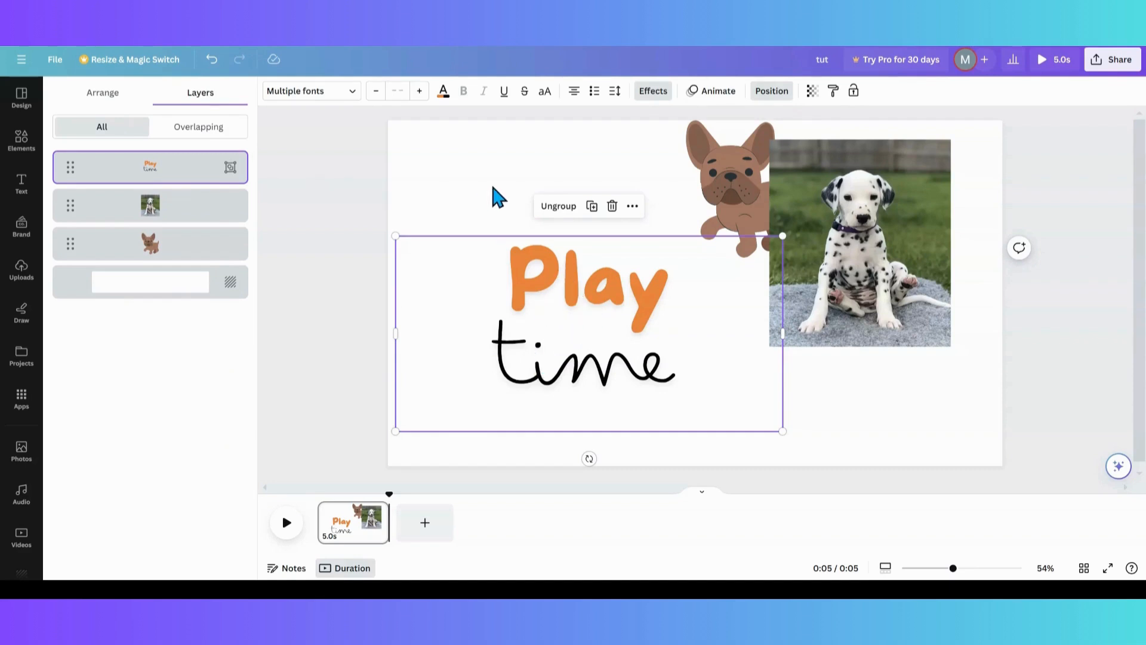
left_click(701, 96)
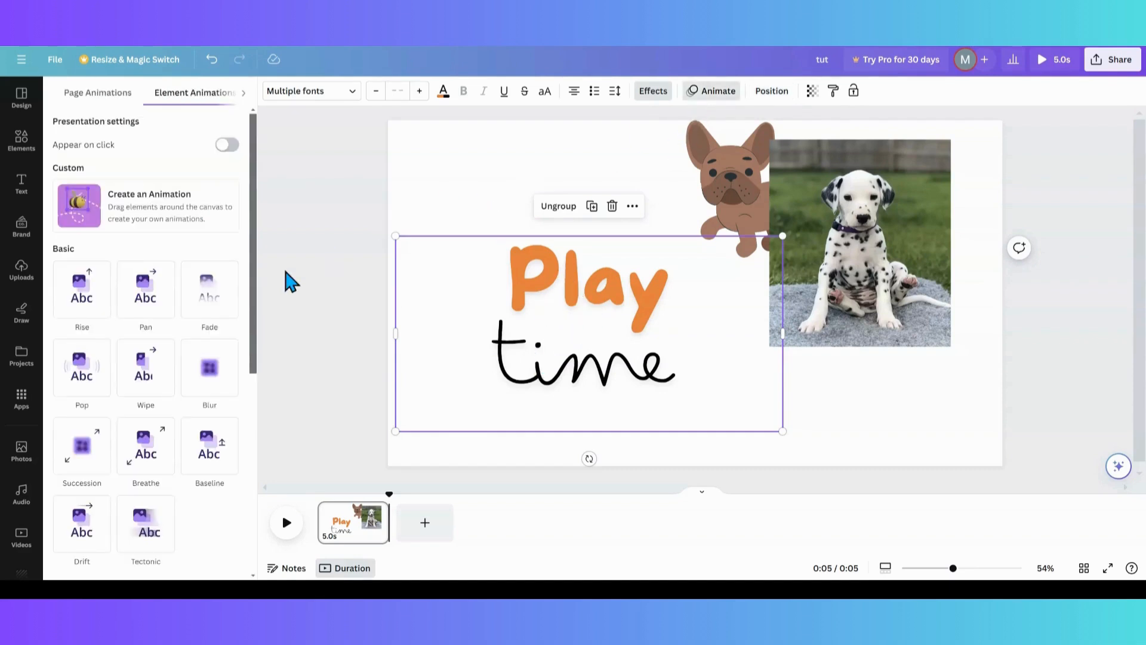
left_click(217, 379)
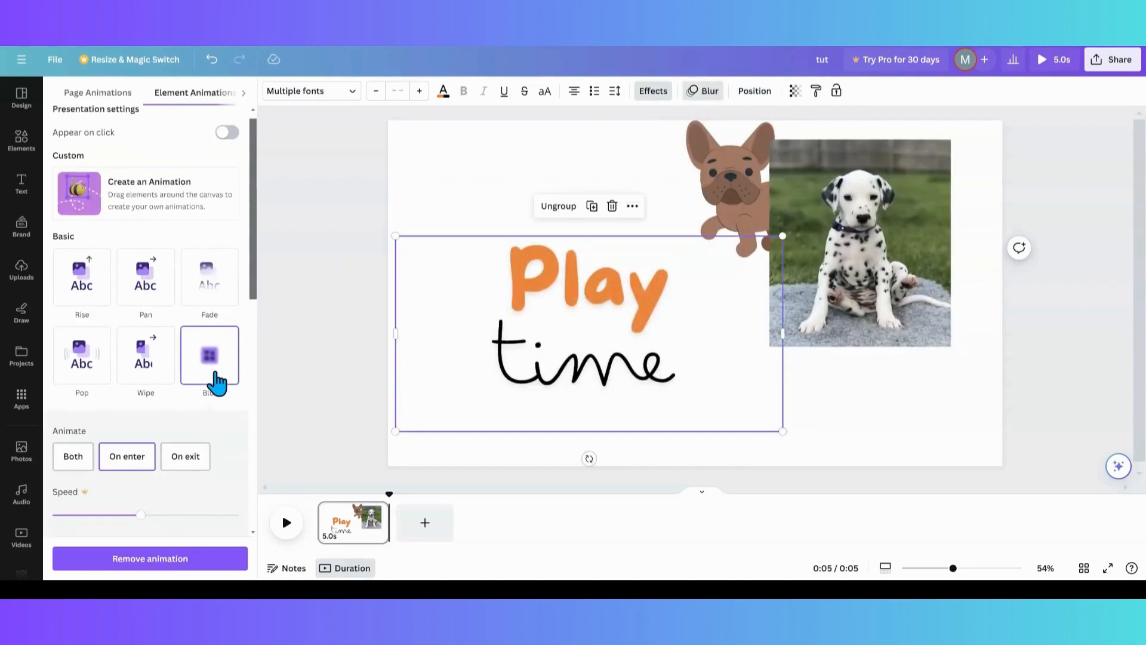
Step: Move the Dalmatian photo and puppy graphic off the page, then centre and enlarge the "Play time" text to about size 267 for "time"
left_click_drag(835, 258, 1078, 253)
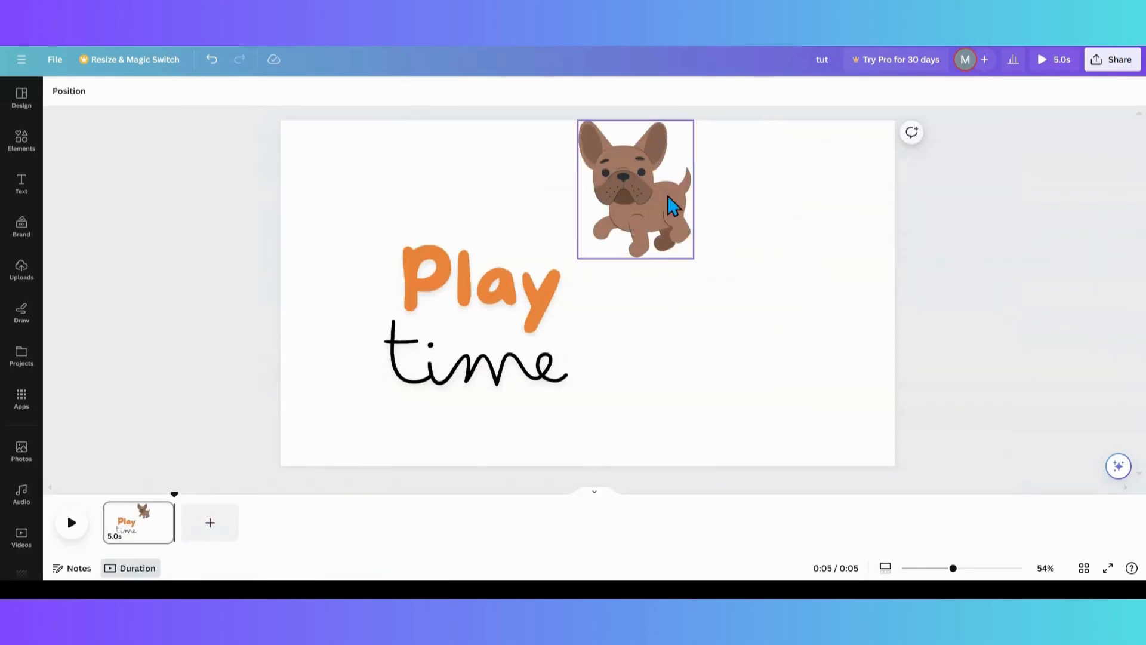
left_click_drag(638, 187, 949, 240)
left_click_drag(494, 324, 611, 296)
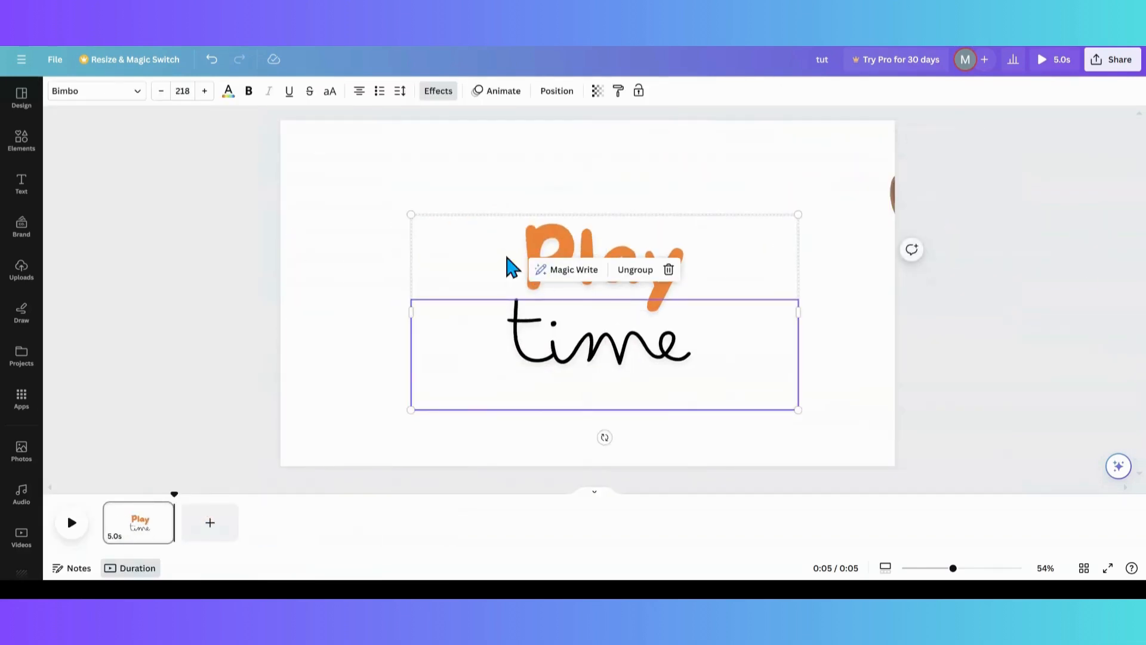
left_click_drag(411, 215, 345, 181)
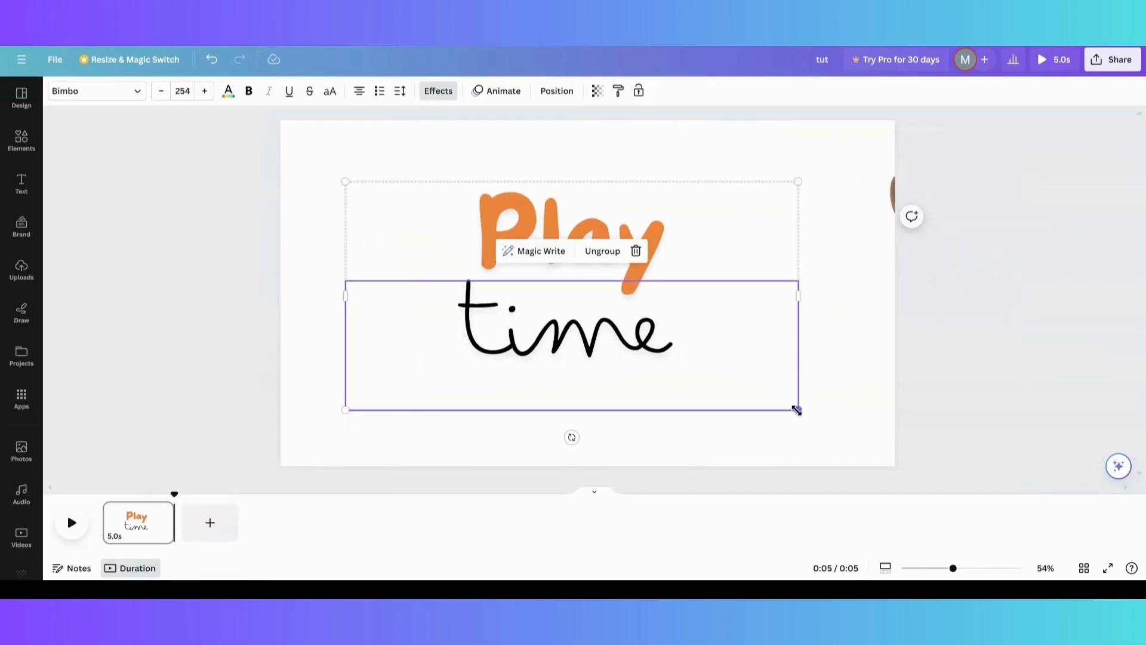
left_click_drag(796, 410, 818, 422)
left_click_drag(895, 209, 938, 221)
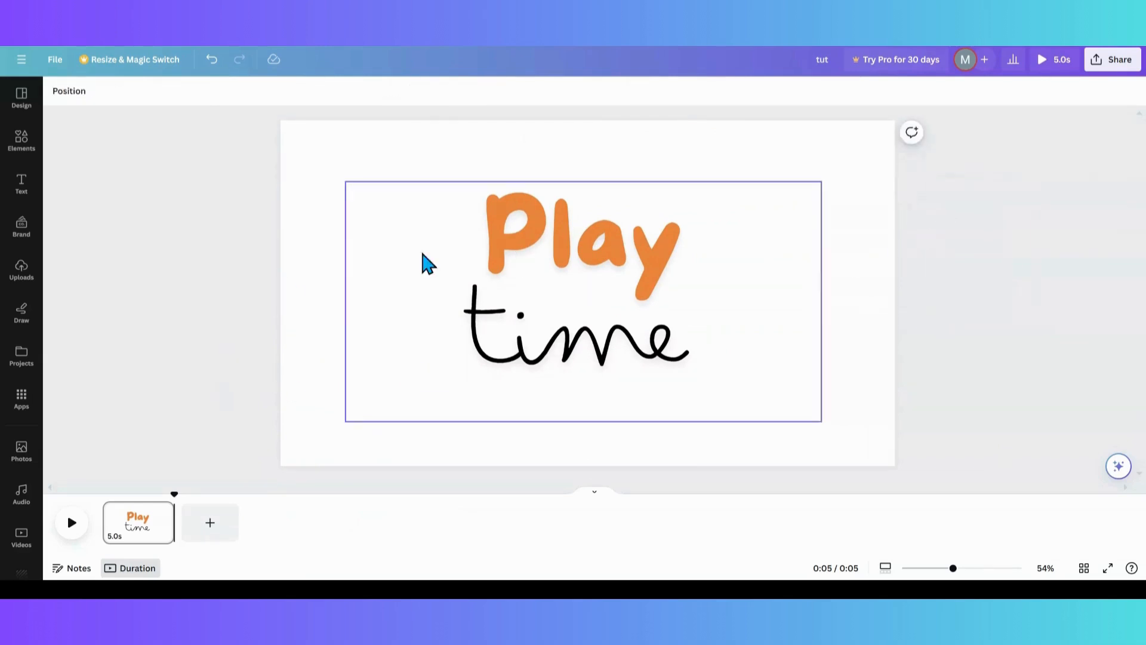
Step: Select the whole "Play time" group from the layer list and change its animation to Succession on enter
left_click(83, 94)
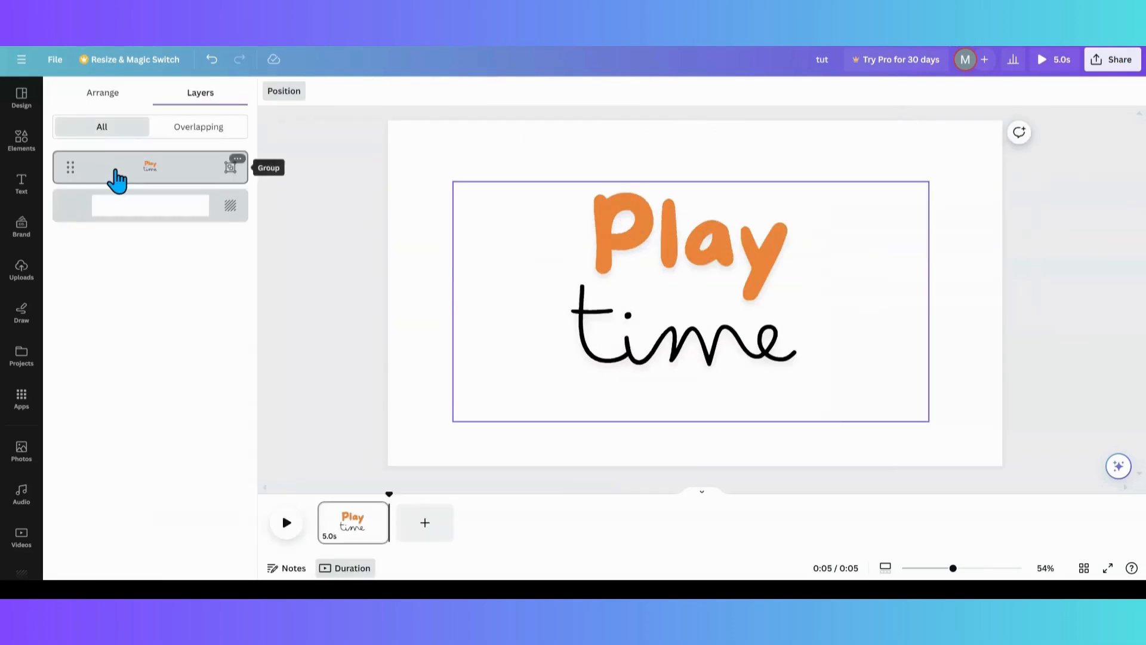
left_click(118, 178)
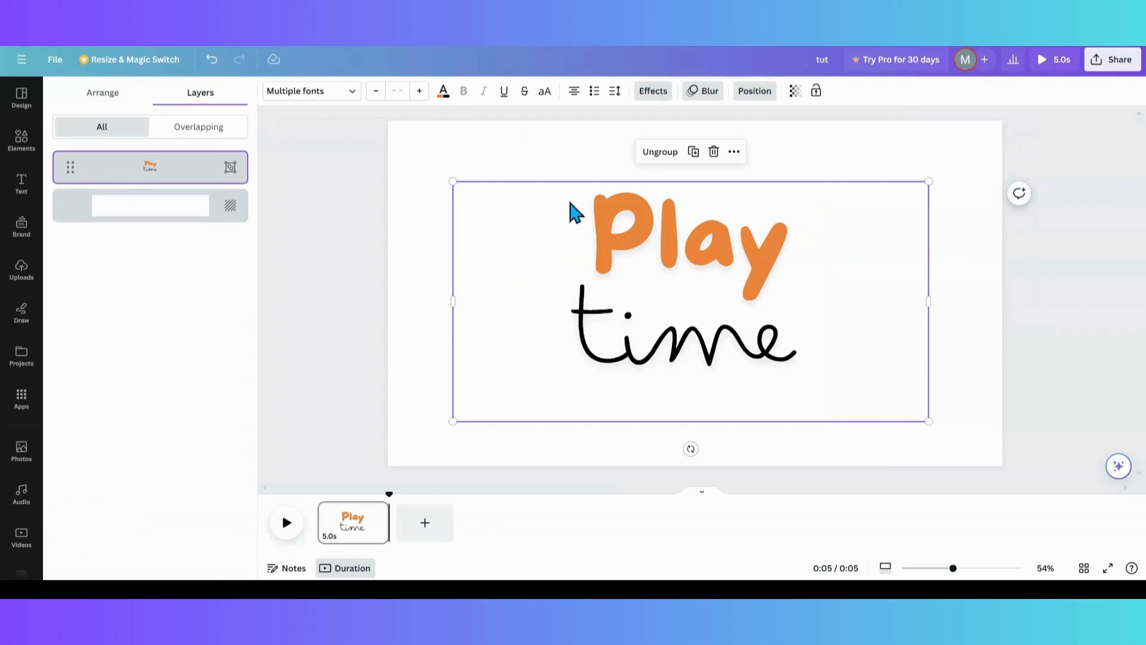
left_click(700, 92)
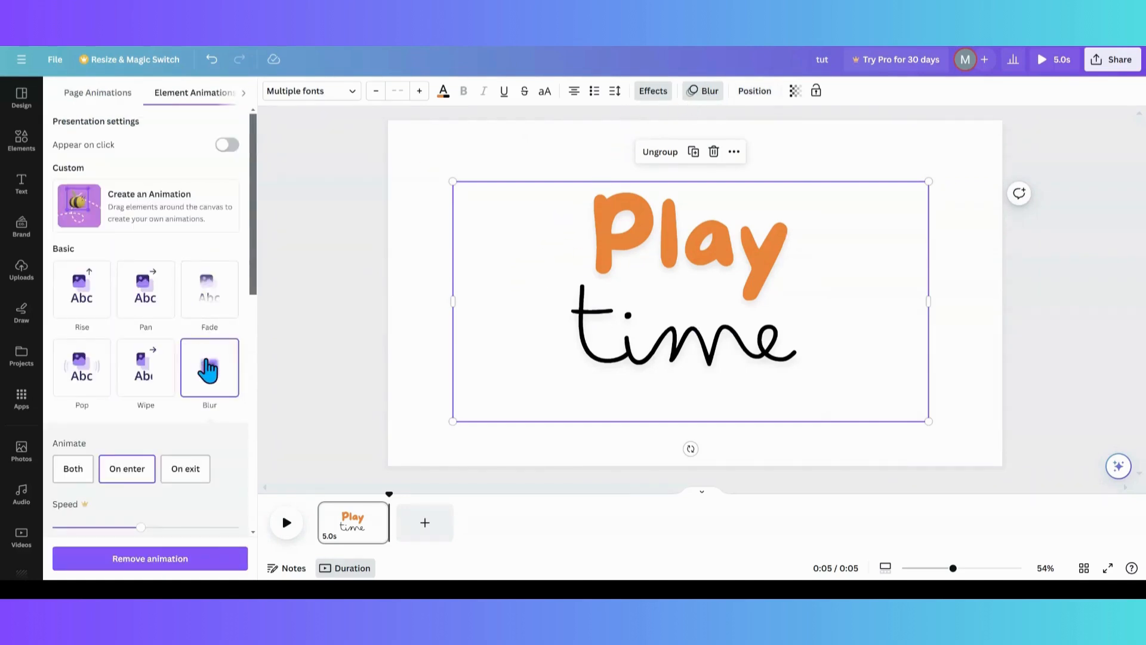
scroll(209, 375, "down", 4)
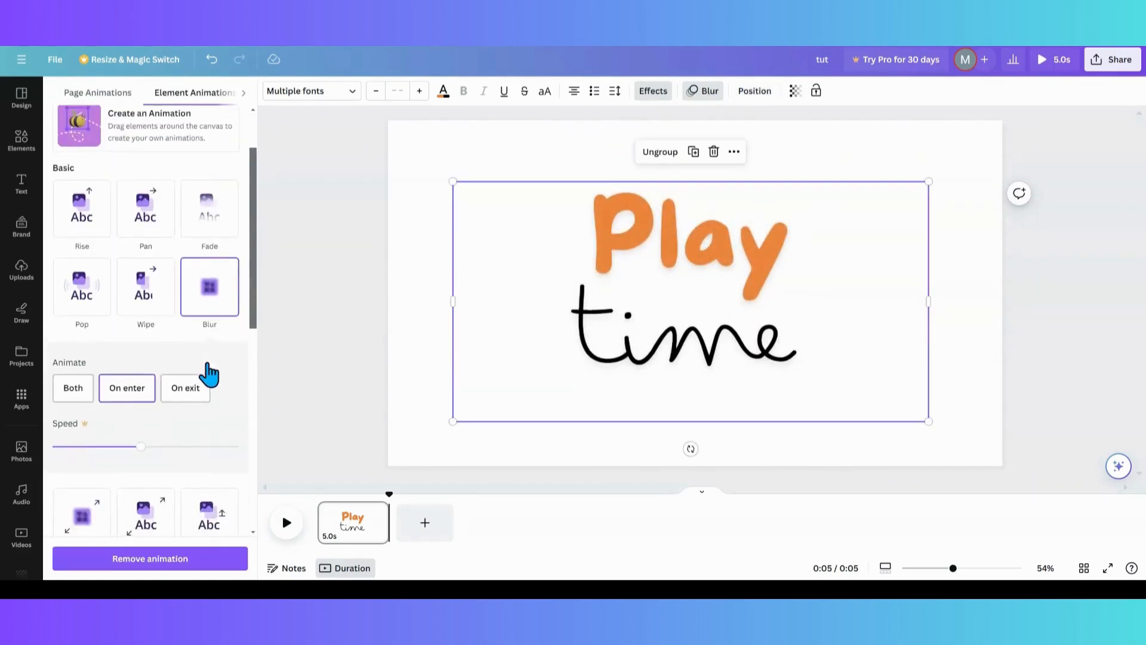
left_click(72, 379)
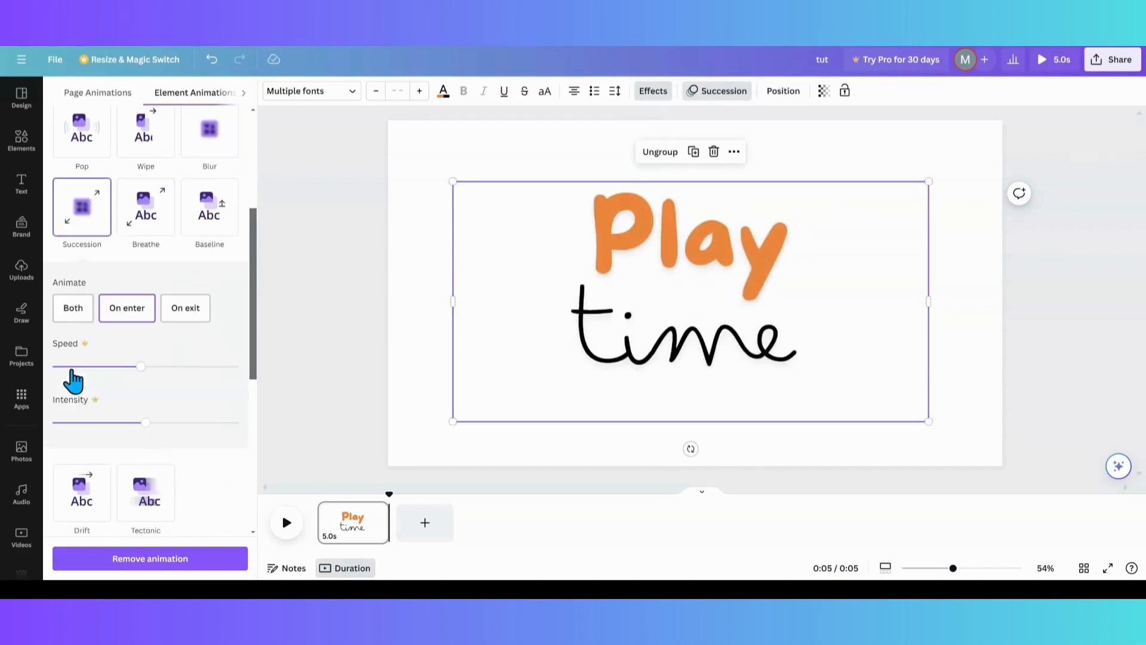
scroll(229, 409, "down", 5)
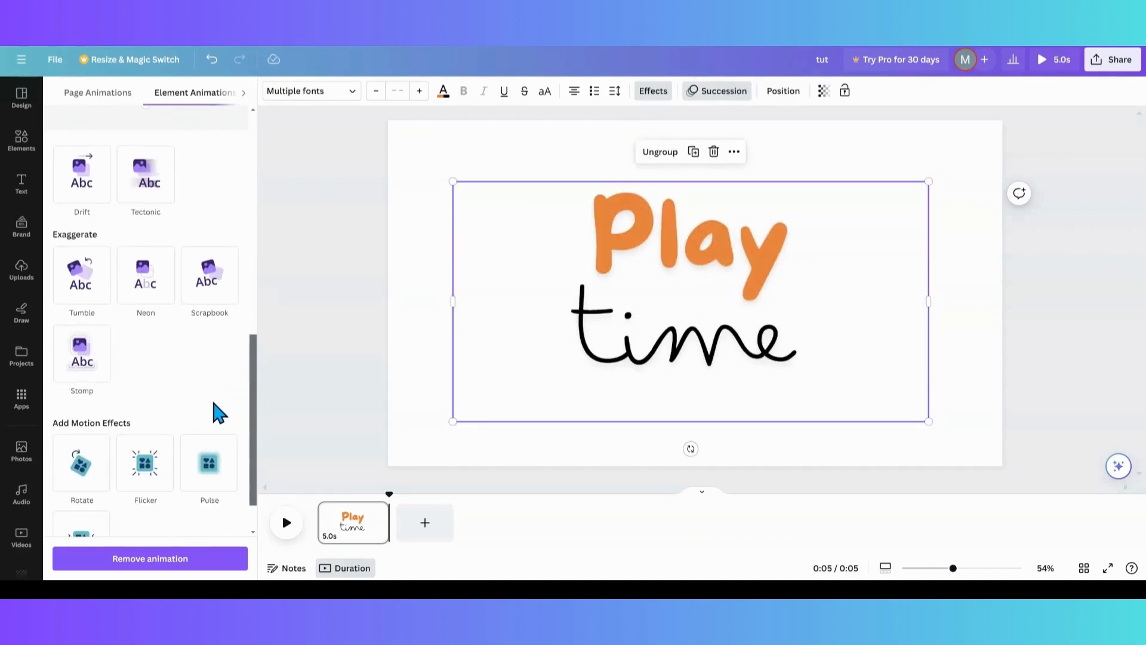
scroll(213, 400, "down", 1)
scroll(213, 412, "up", 1)
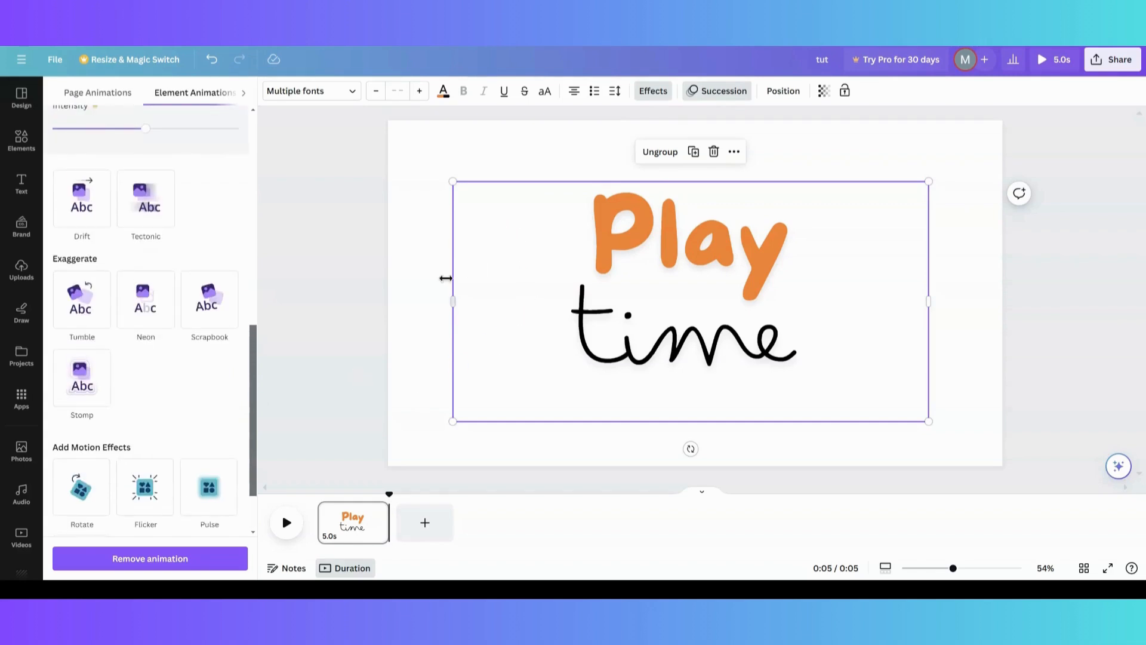
scroll(136, 350, "up", 4)
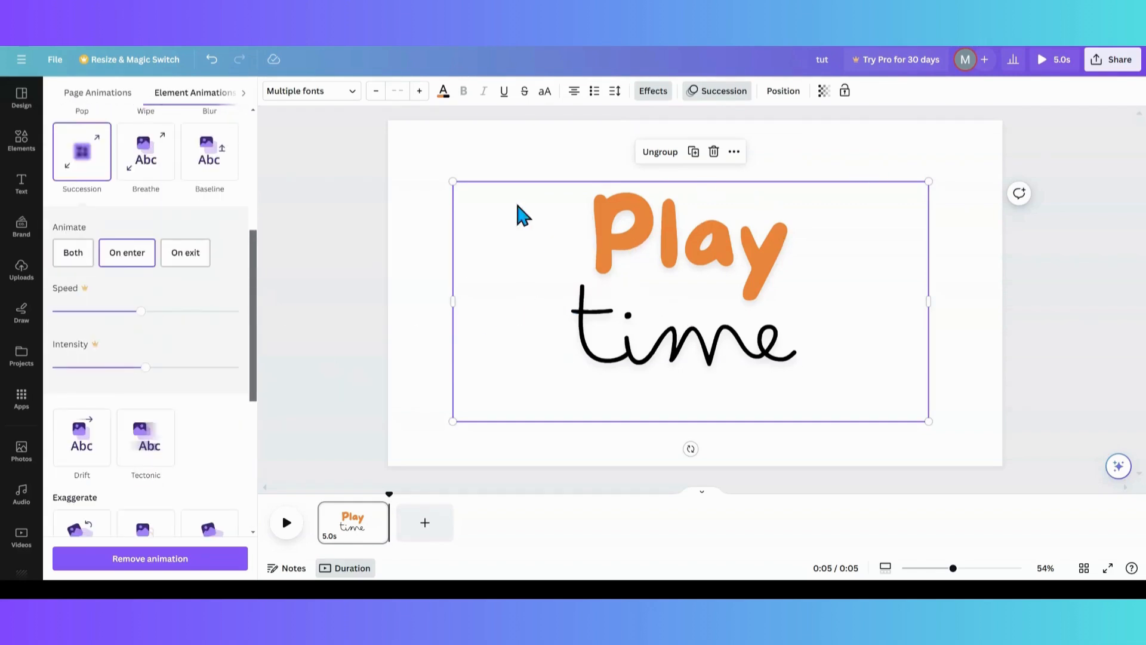
Step: Select only the "Play" line inside the text group and apply the Clarify text animation on enter
left_click(615, 255)
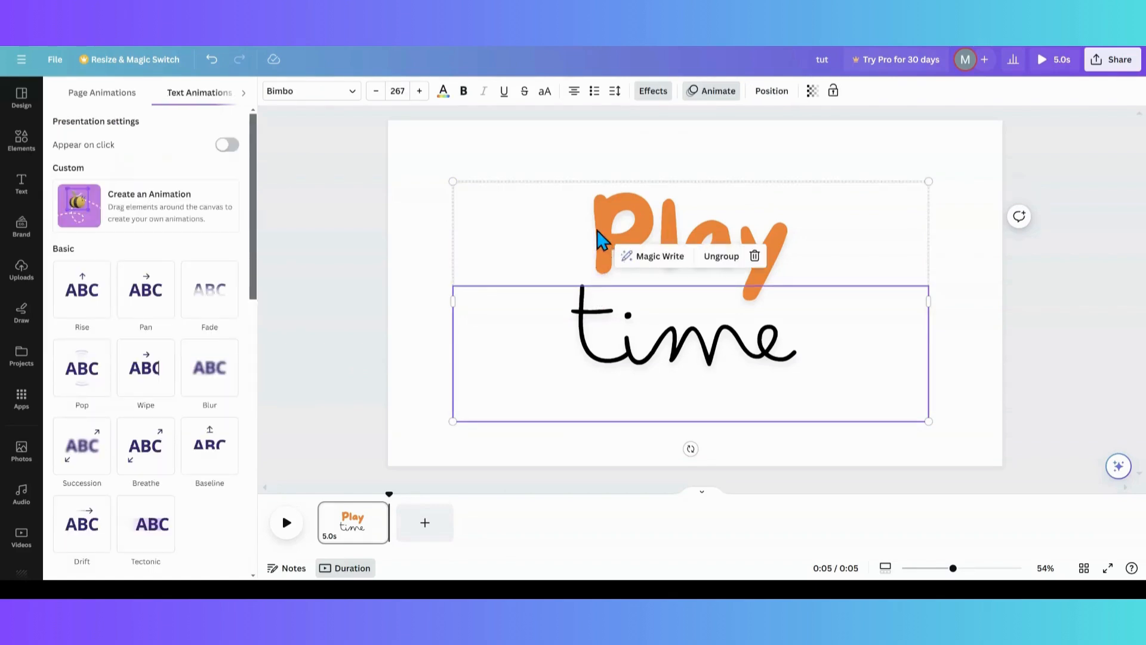
left_click(597, 228)
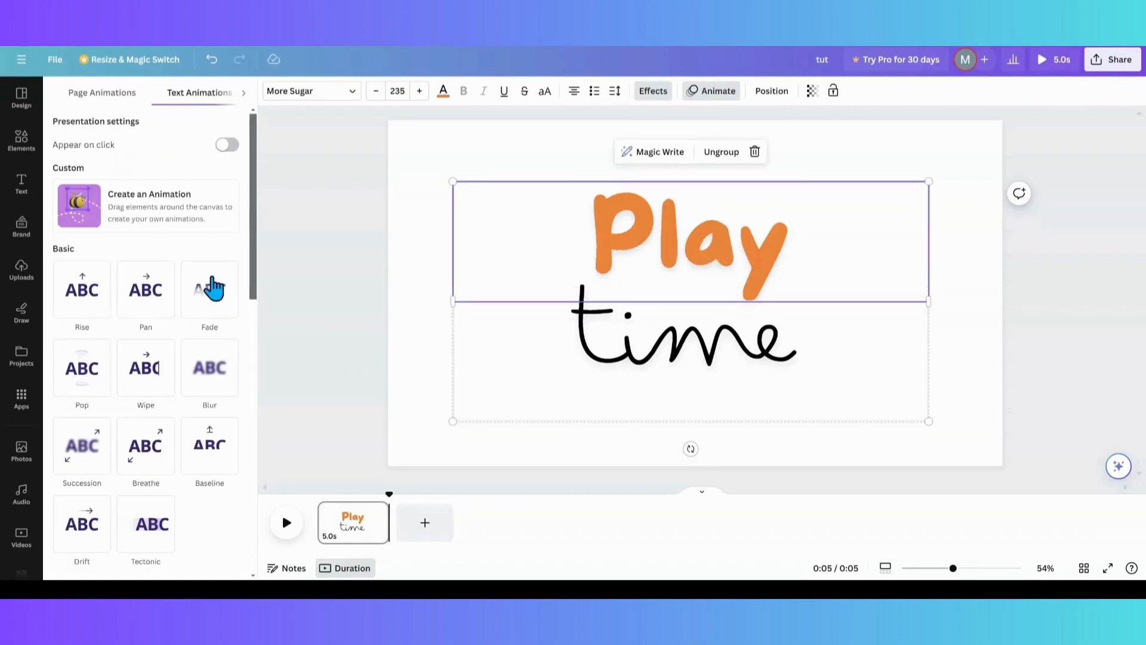
scroll(163, 292, "down", 8)
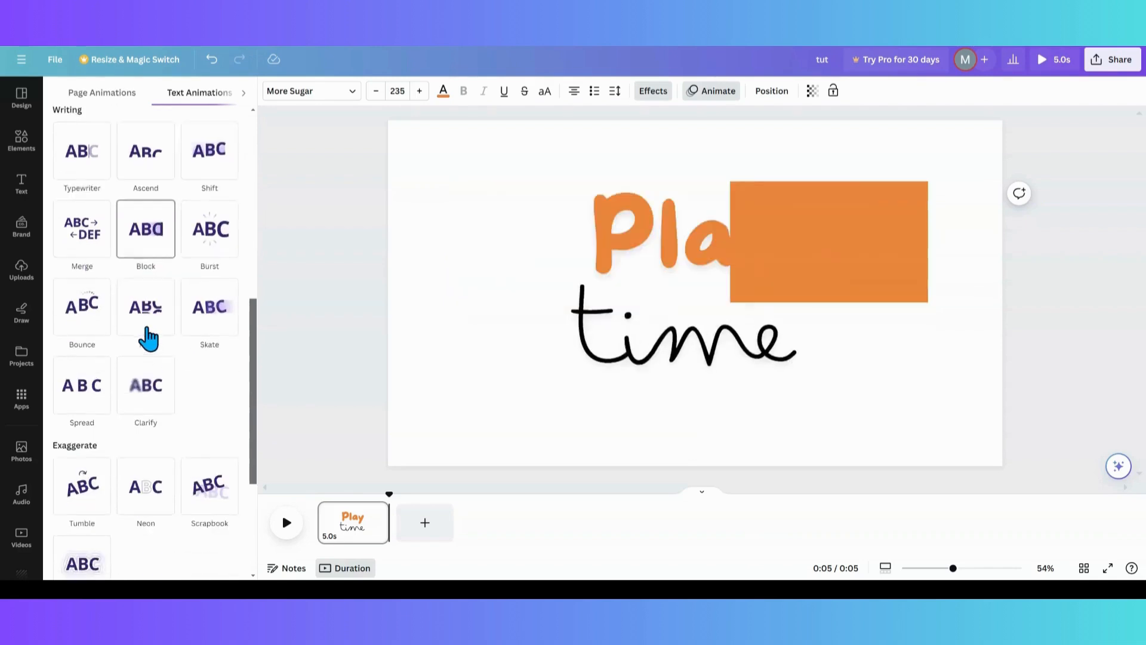
scroll(149, 338, "down", 1)
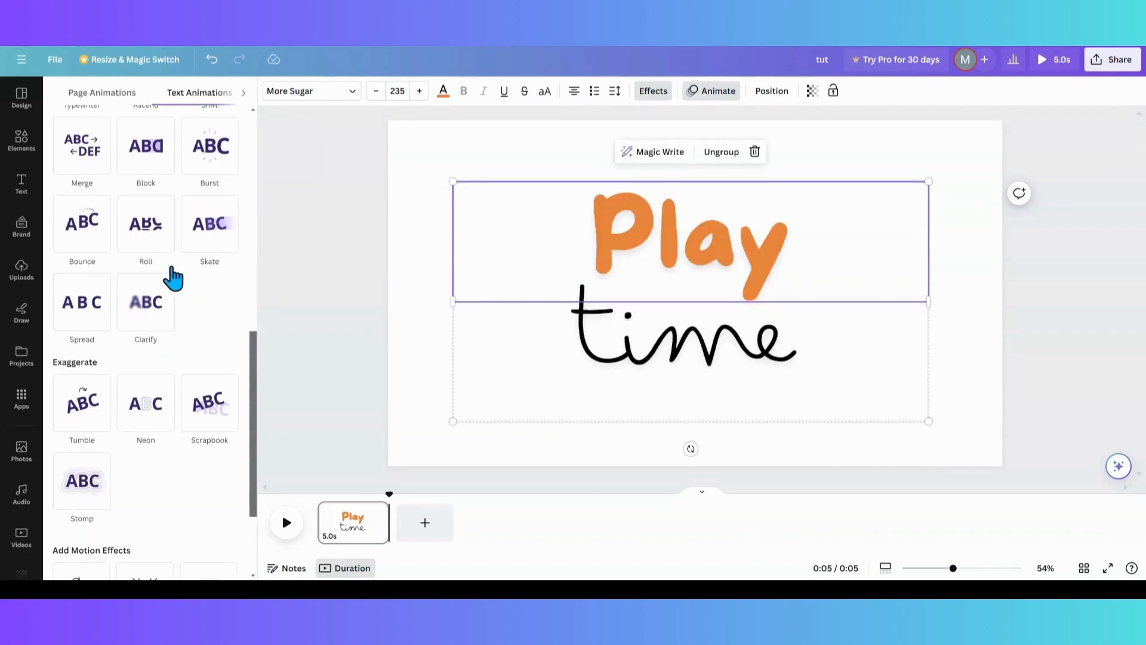
left_click(152, 316)
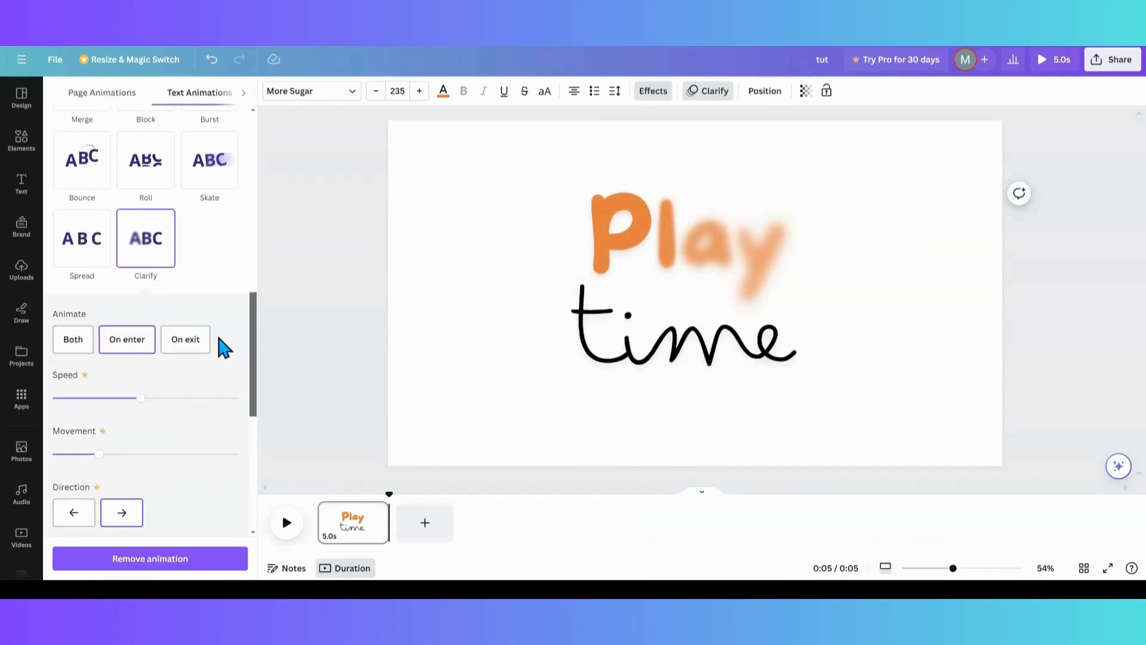
Step: Try to reverse the direction of the "Play" line's Clarify animation to leftward
scroll(113, 335, "down", 2)
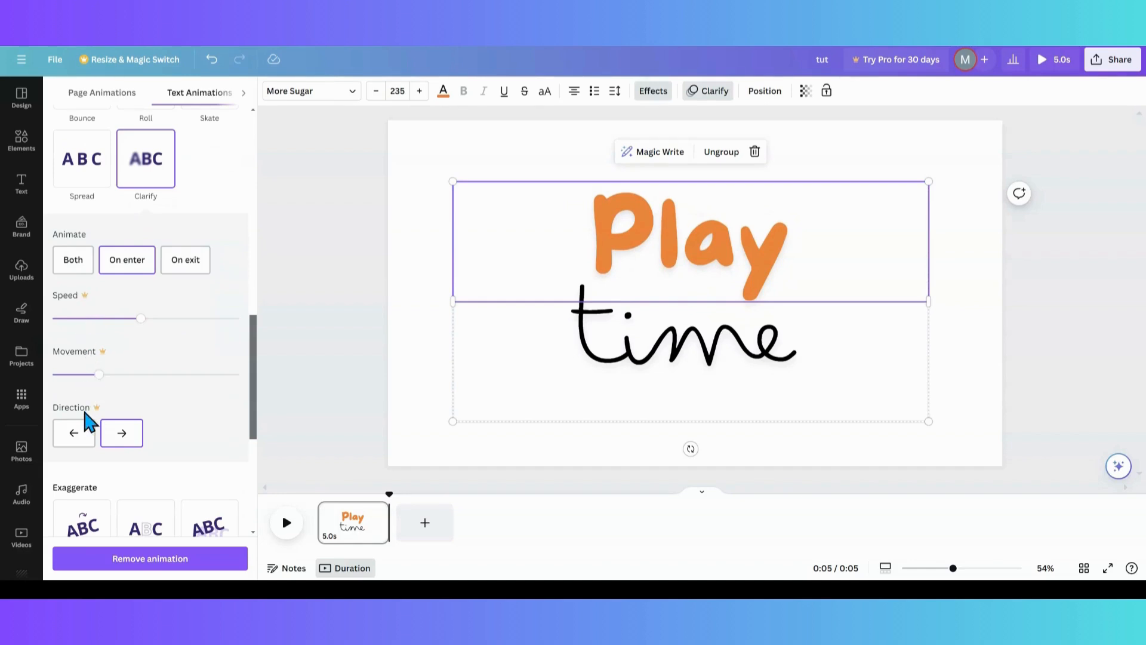
left_click(80, 436)
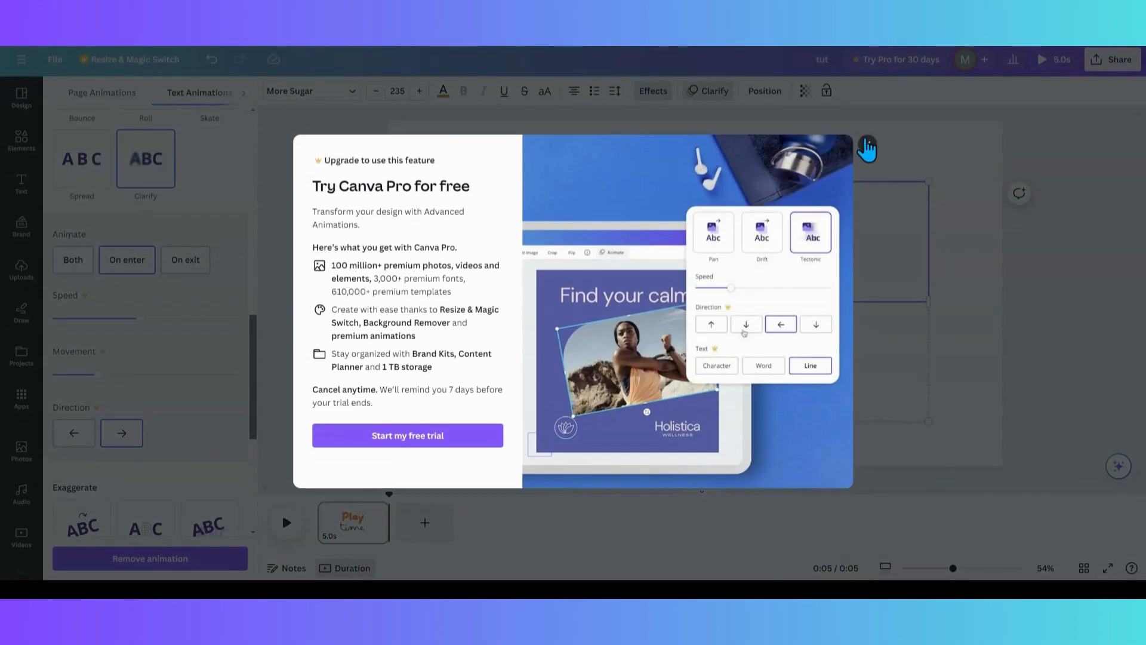
left_click(865, 143)
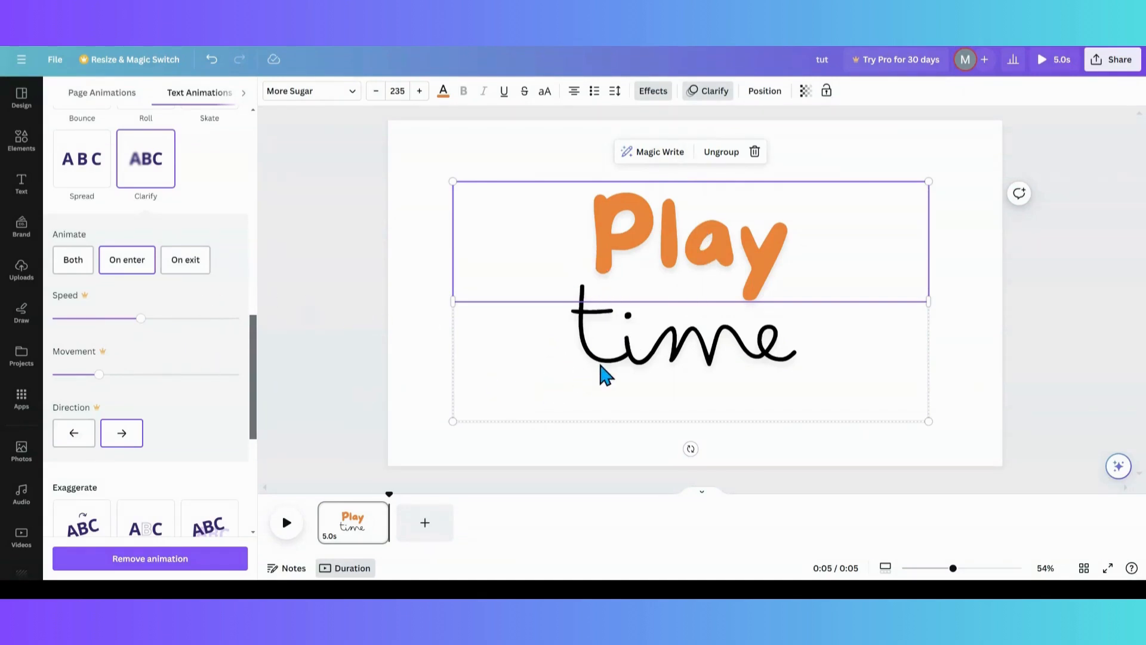
Step: Apply the Clarify text animation to the "time" line on enter and play the page from its start
mouse_move(166, 184)
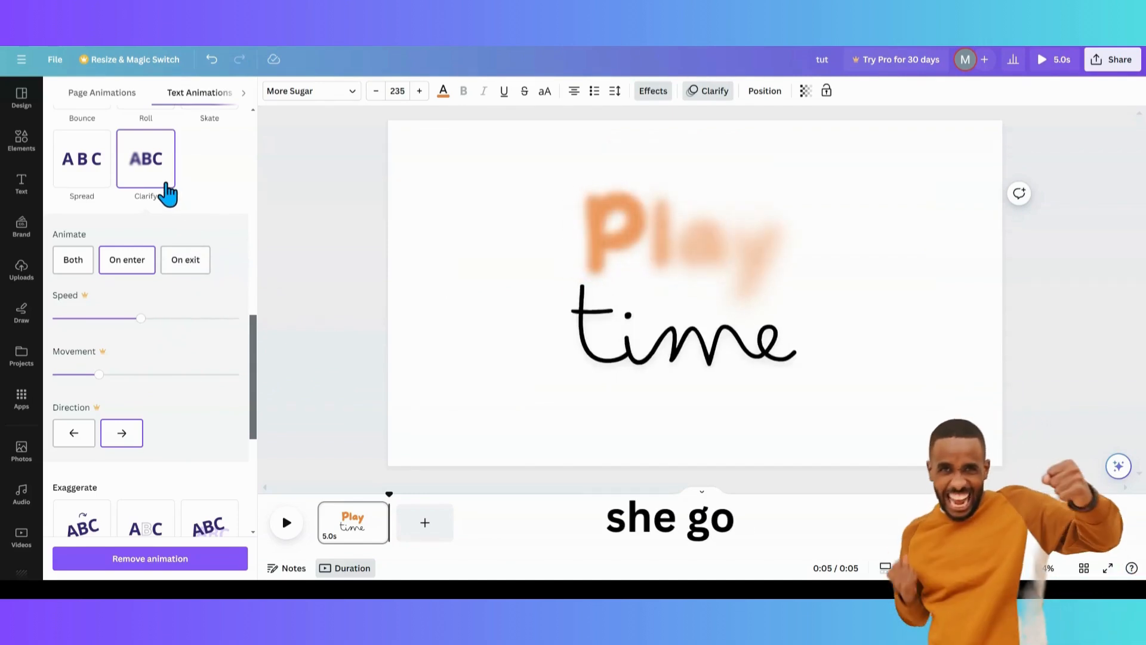
left_click(595, 334)
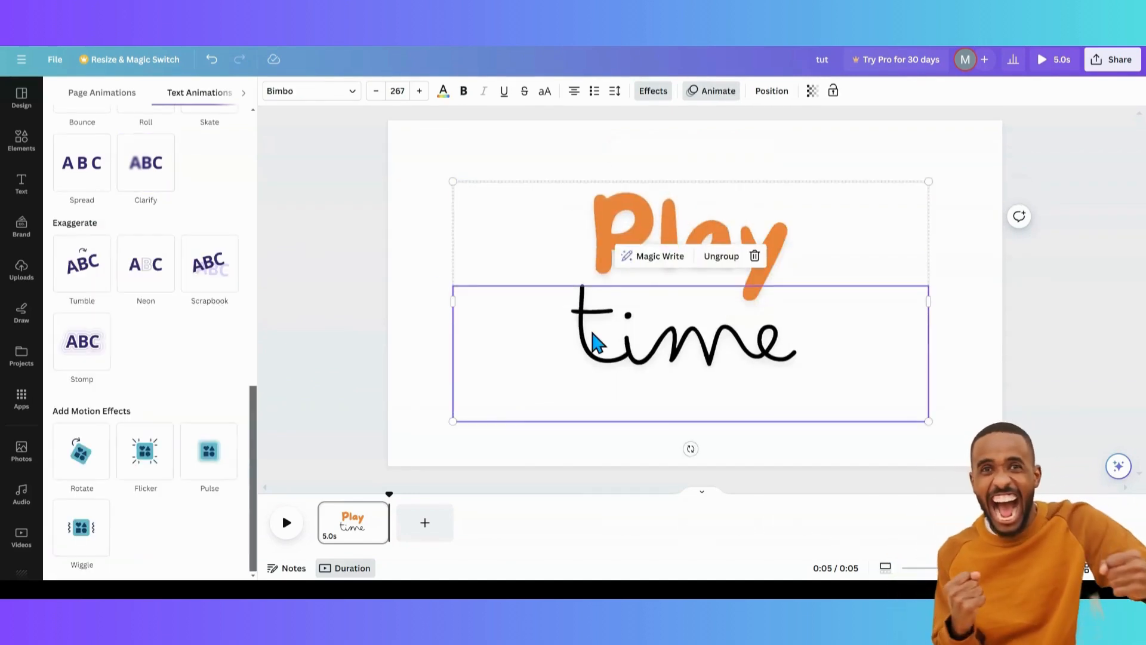
left_click(154, 188)
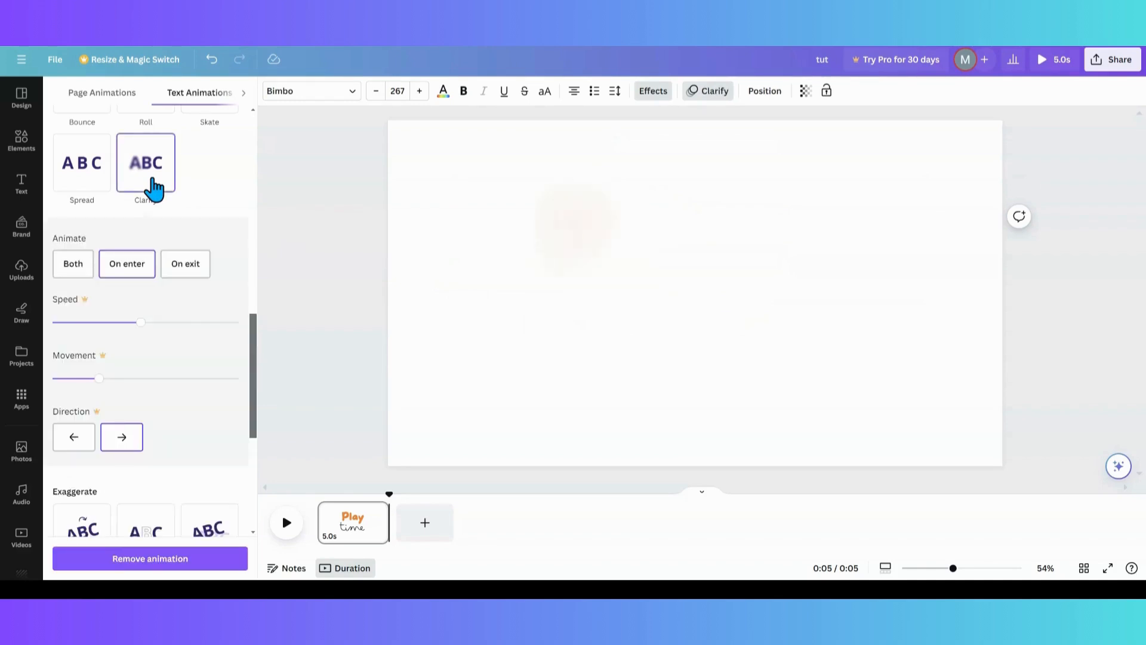
left_click(324, 522)
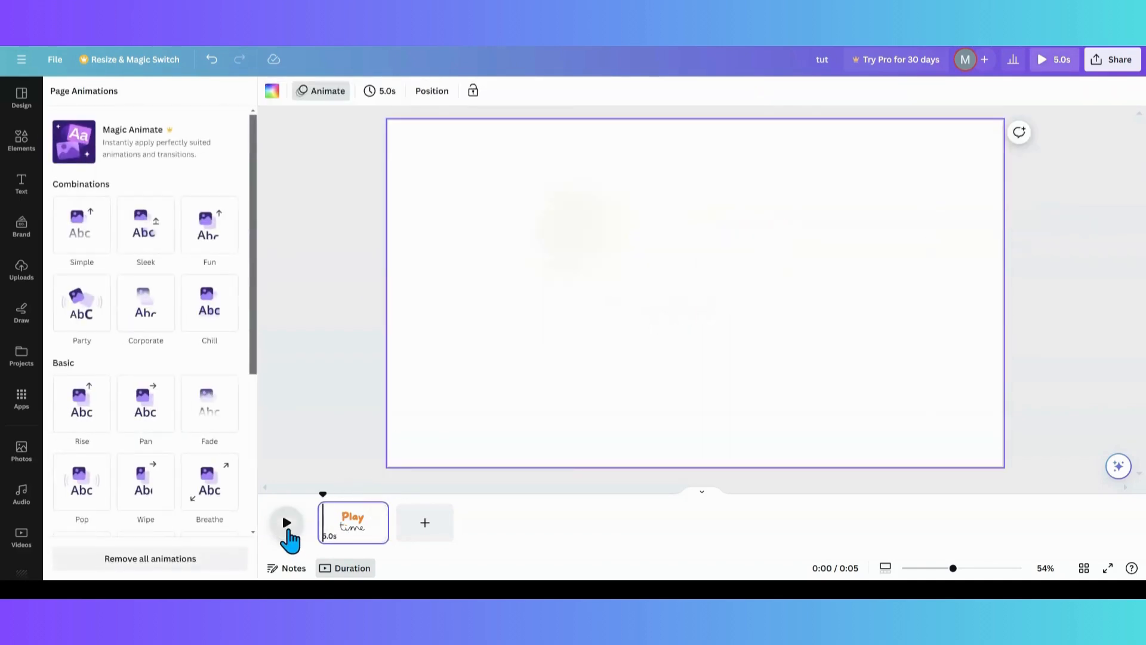
left_click(287, 524)
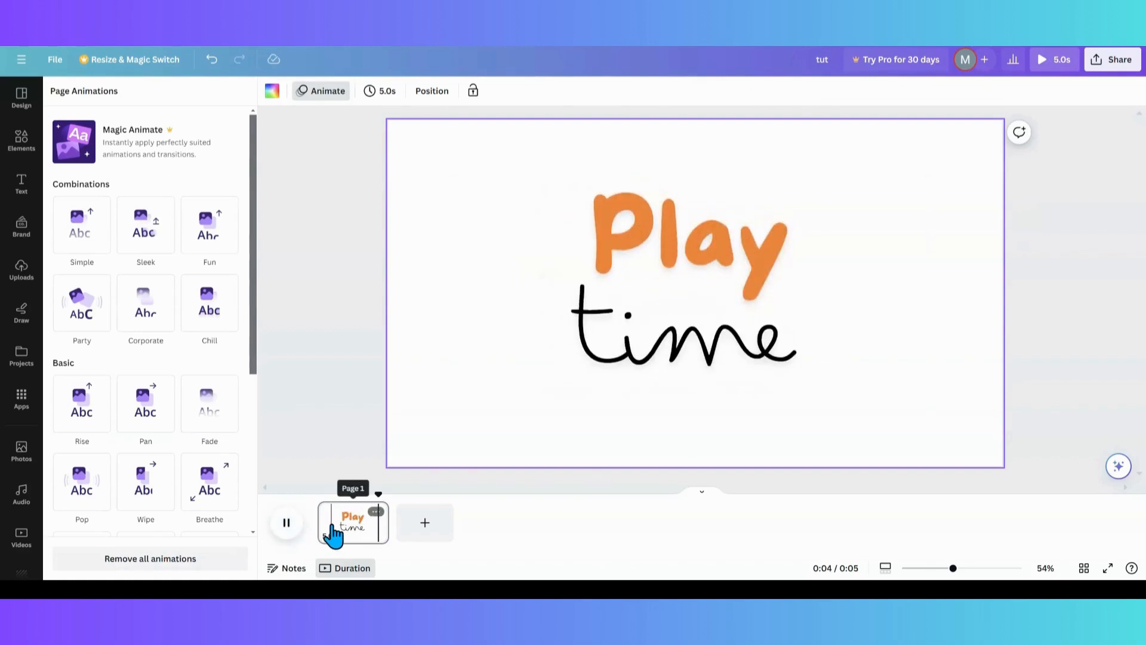
left_click(570, 348)
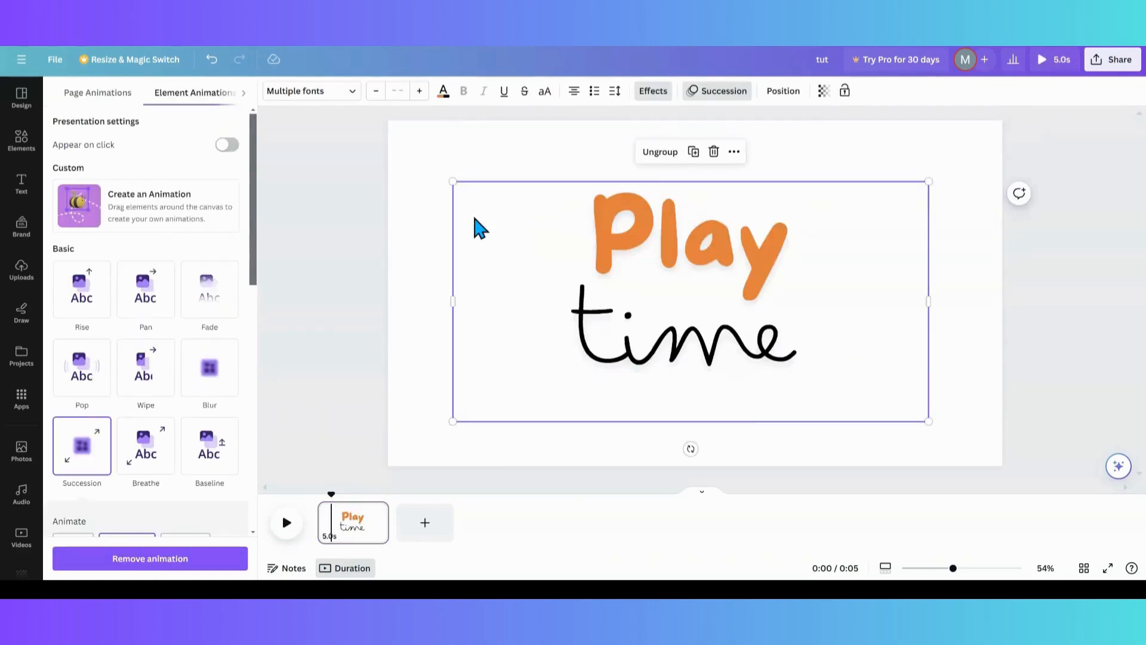
Step: Add the "30% OFF ON ALL PRODUCTS" font combination to the page
left_click(22, 200)
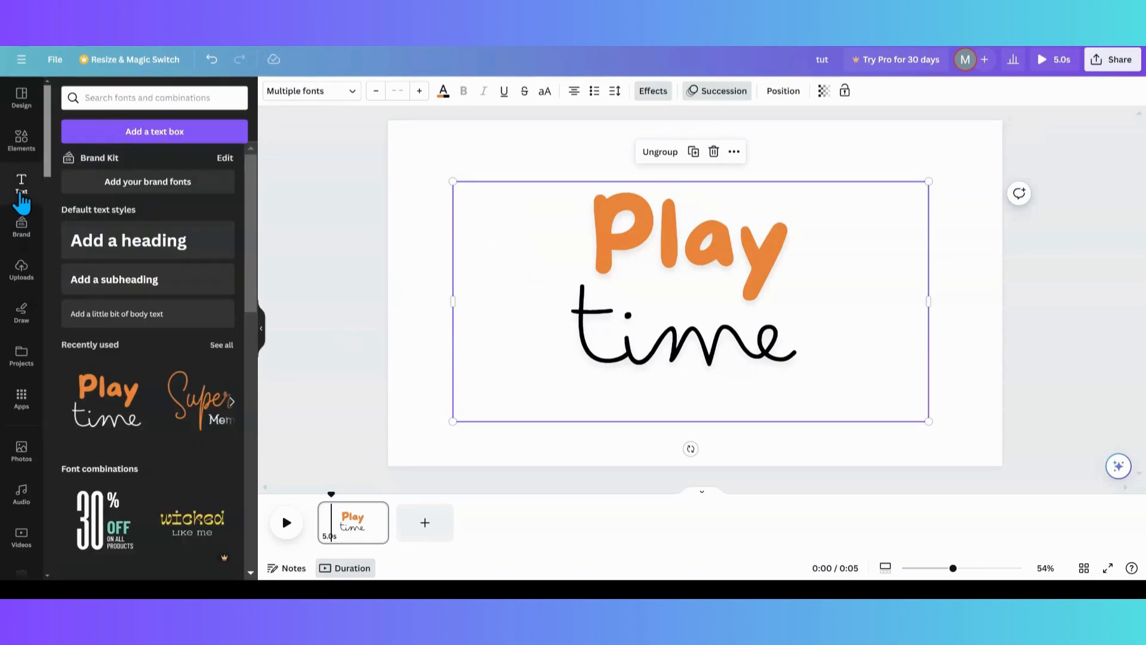
scroll(119, 358, "down", 3)
scroll(120, 379, "up", 1)
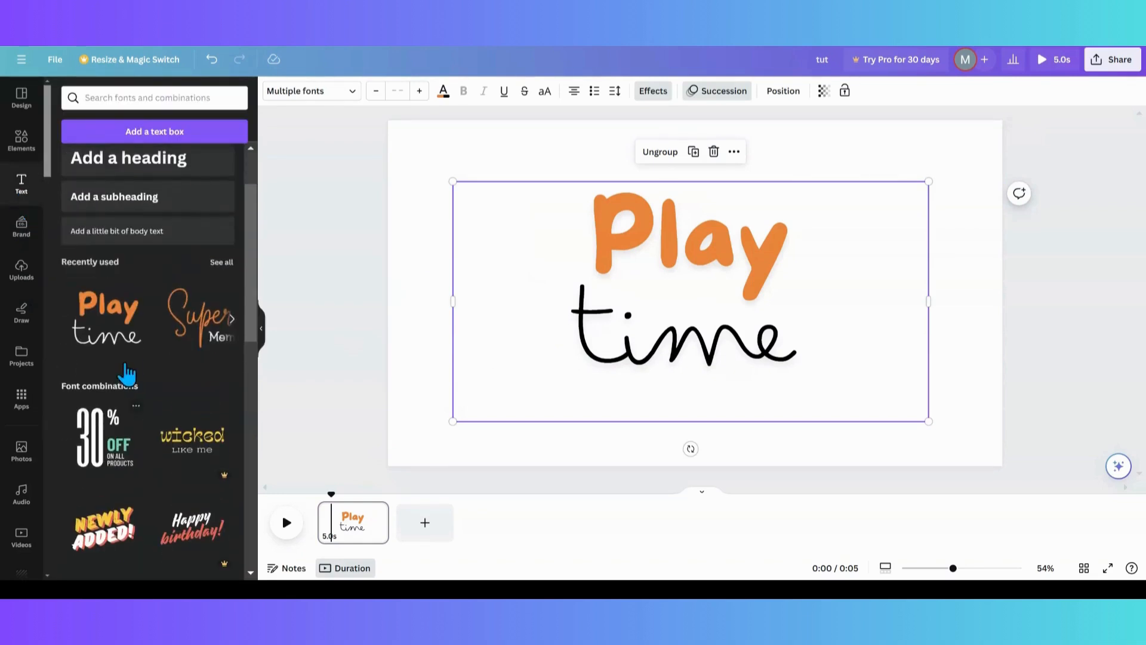
left_click(103, 454)
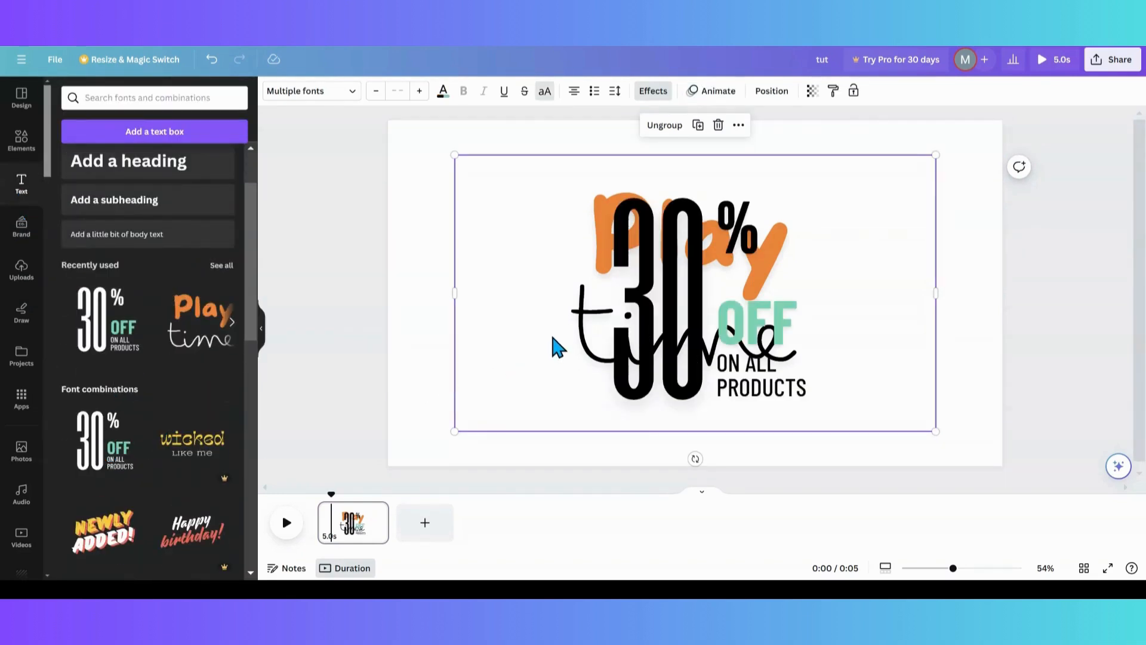
Step: Move the "Play time" group off the page and place the "30% OFF" group near the page centre
left_click_drag(553, 337, 583, 384)
left_click(661, 190)
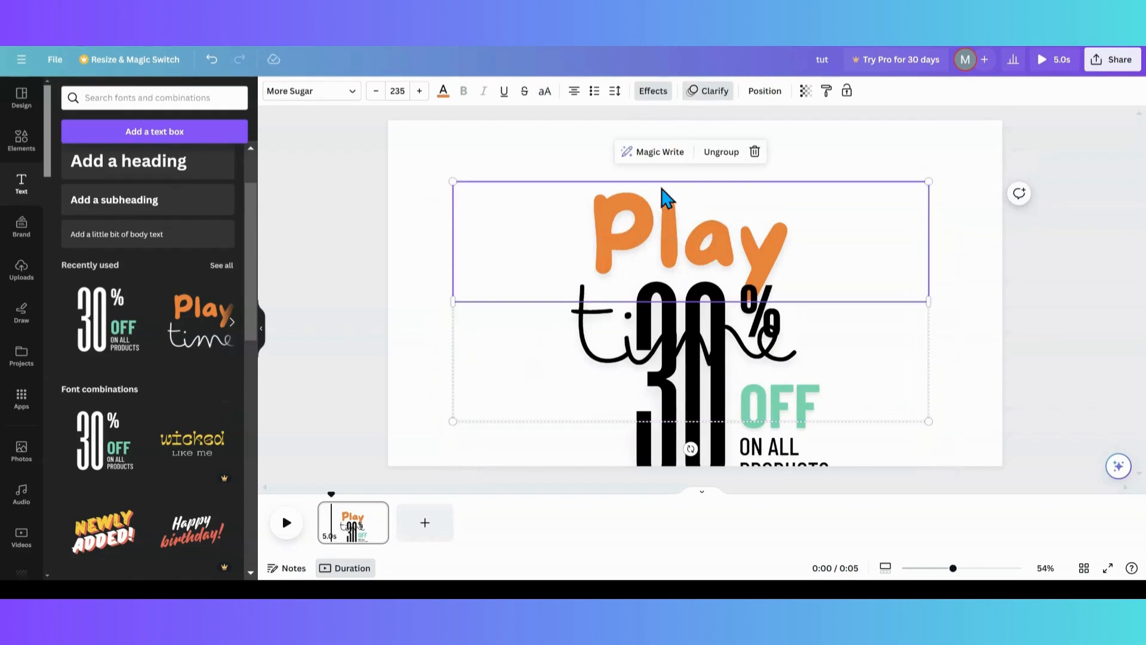
left_click_drag(686, 197, 1145, 152)
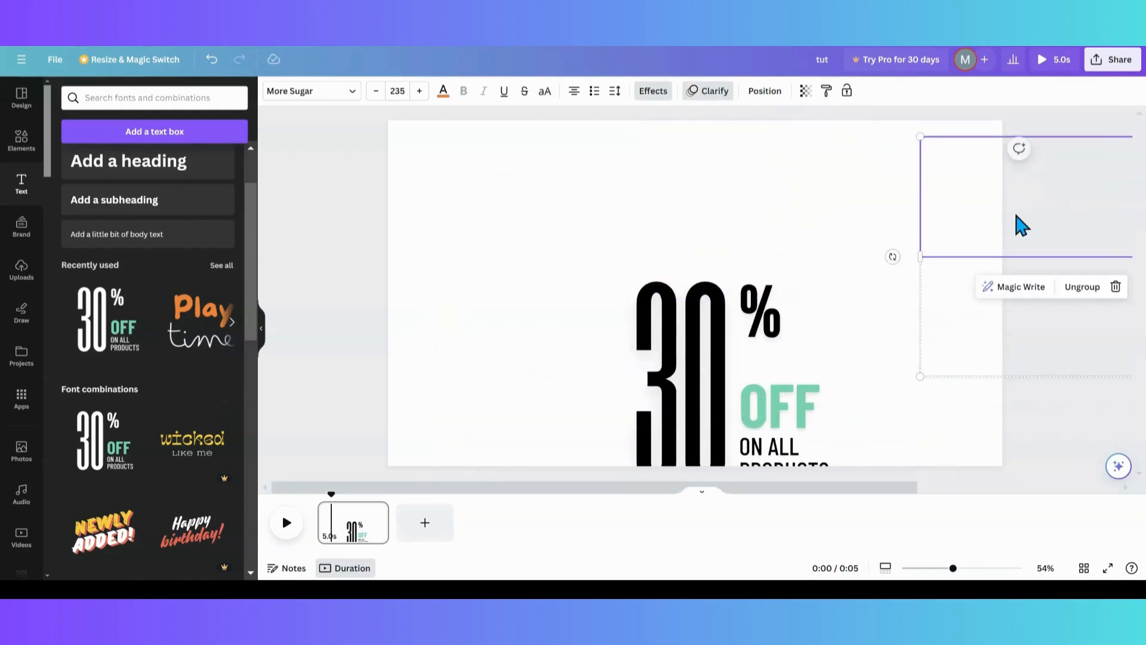
left_click_drag(749, 361, 714, 315)
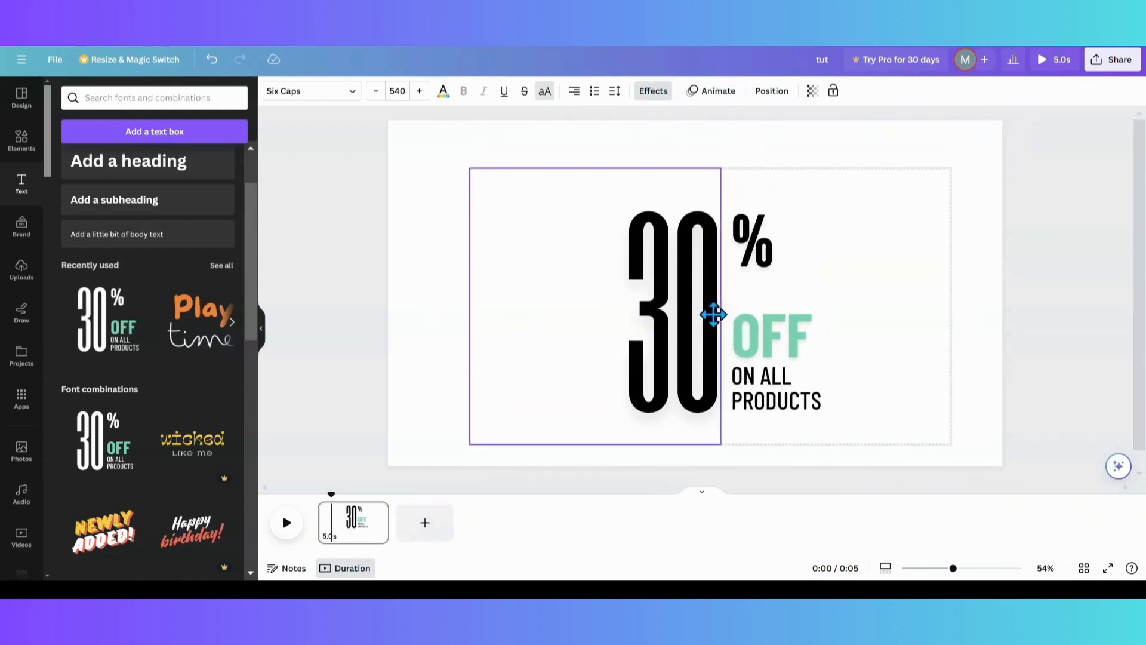
Step: Check the separate text lines inside the "30% OFF" group, from "%" to "OFF" and "ON ALL PRODUCTS"
left_click(757, 264)
left_click(769, 359)
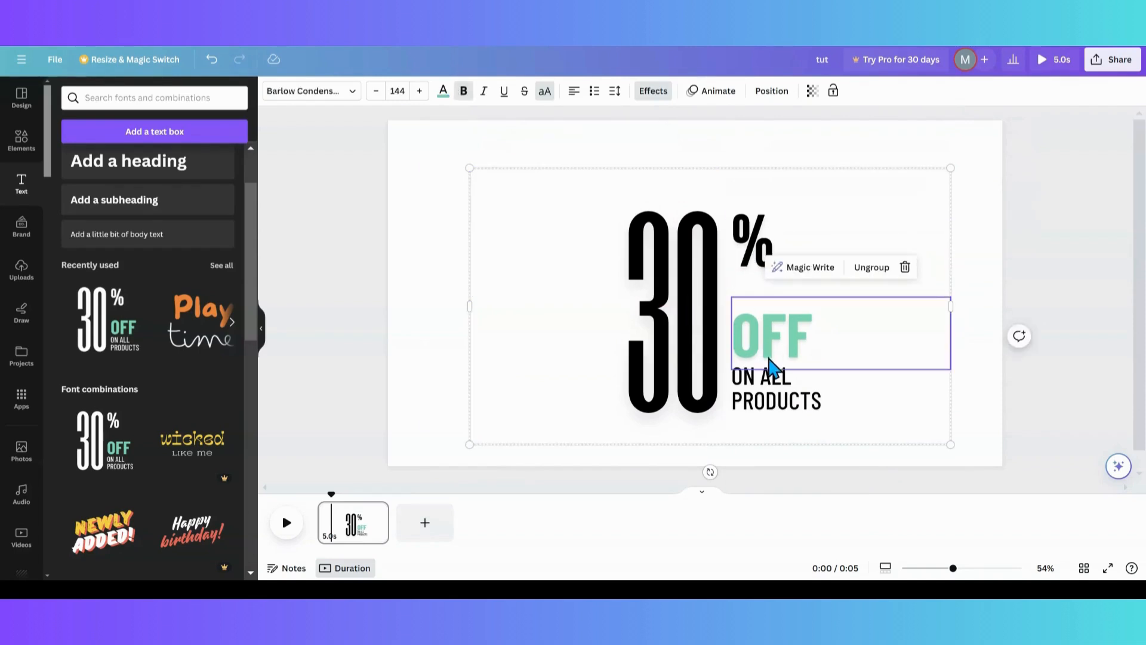
left_click(761, 403)
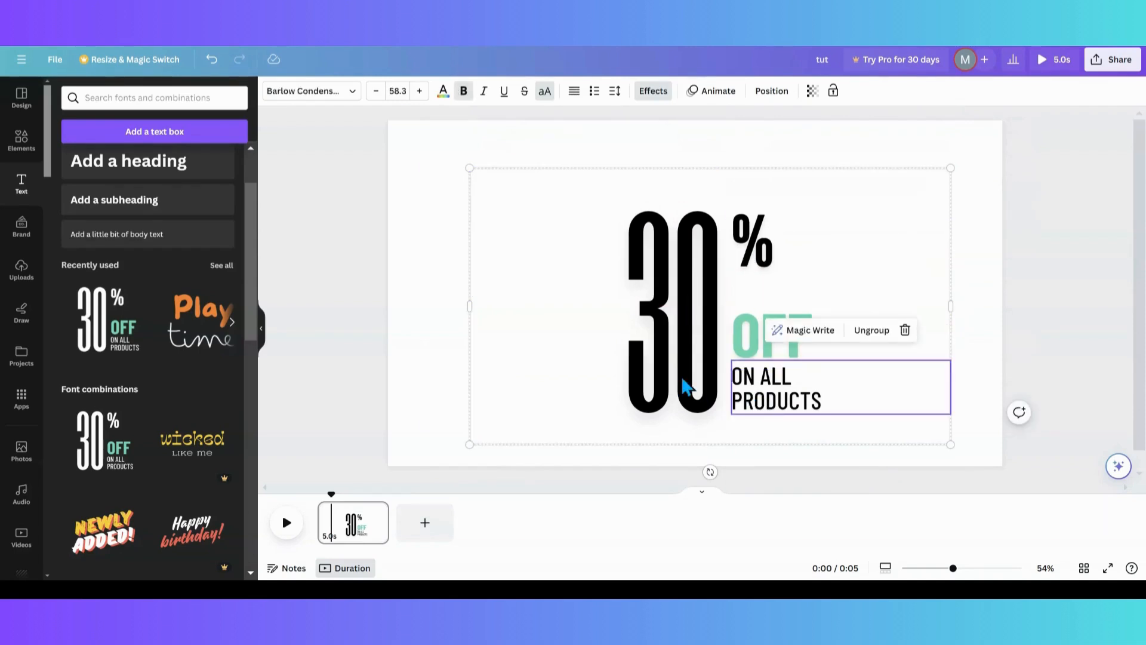
Step: Select the whole "30% OFF" group from the layer list and look through the element animations available for it
left_click(767, 92)
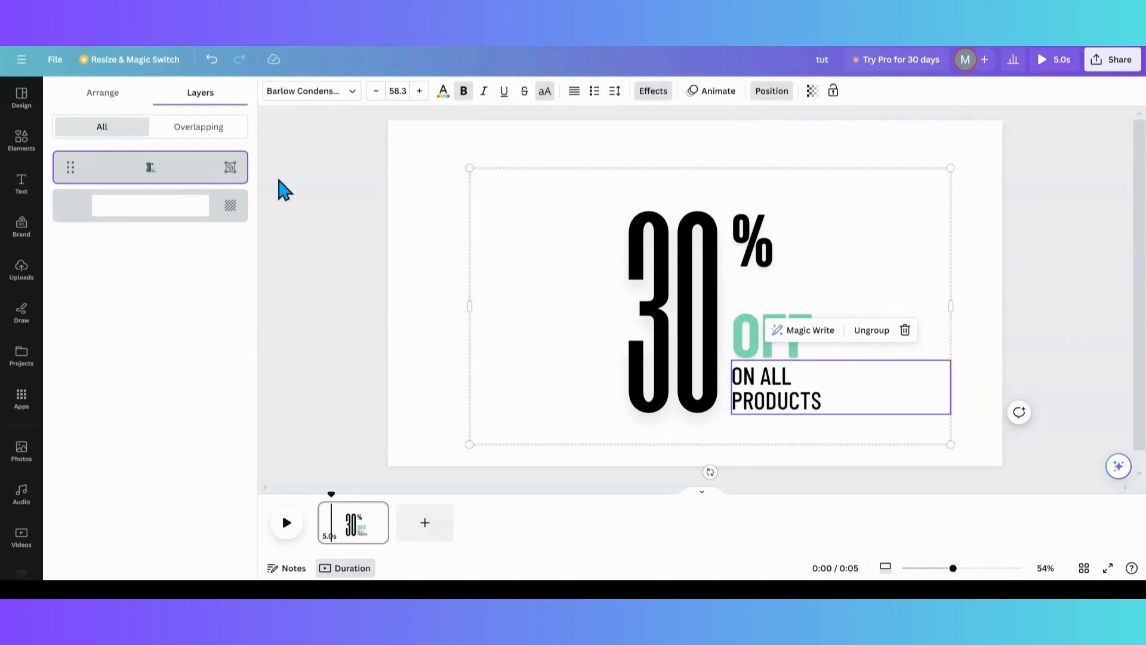
left_click(191, 178)
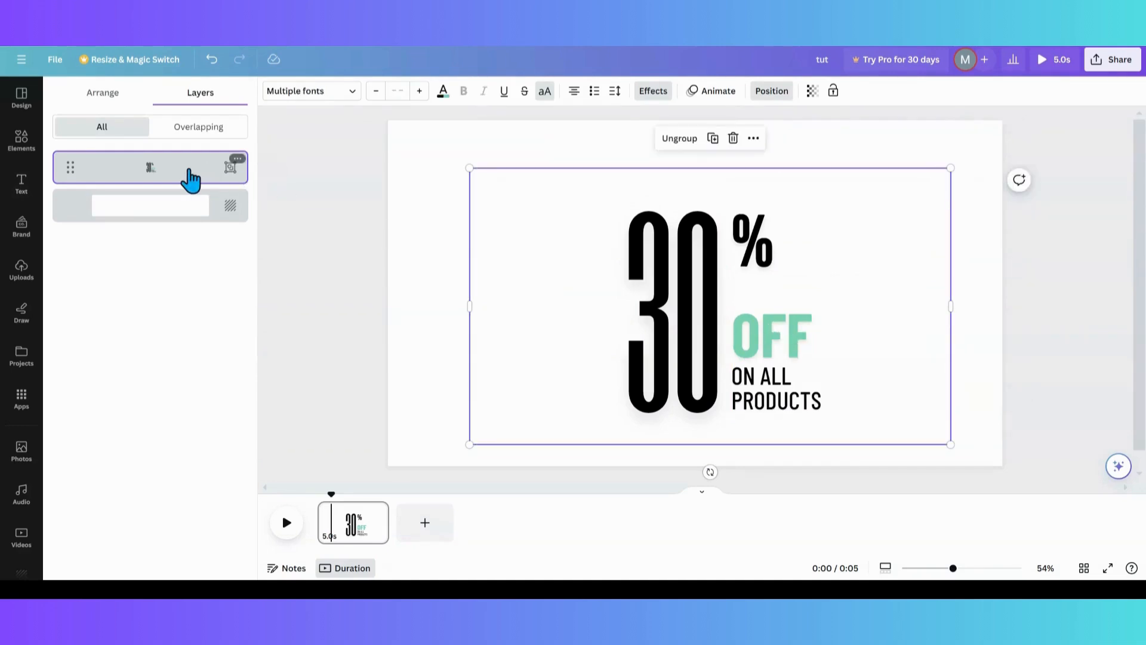
left_click(705, 93)
scroll(167, 314, "down", 6)
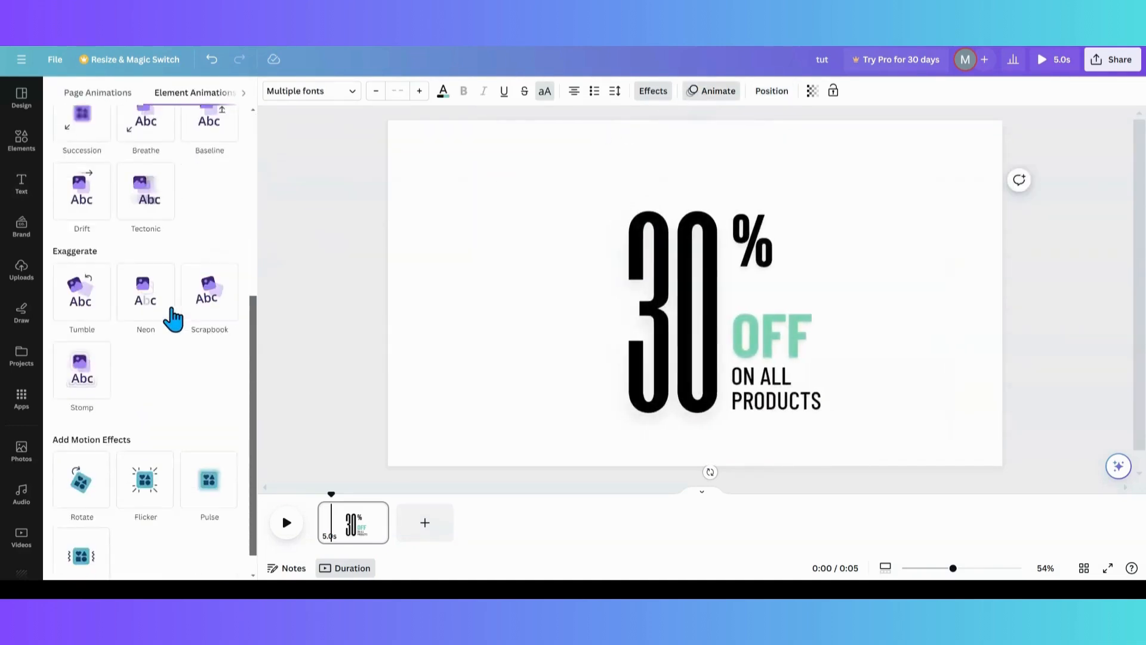
scroll(126, 361, "up", 6)
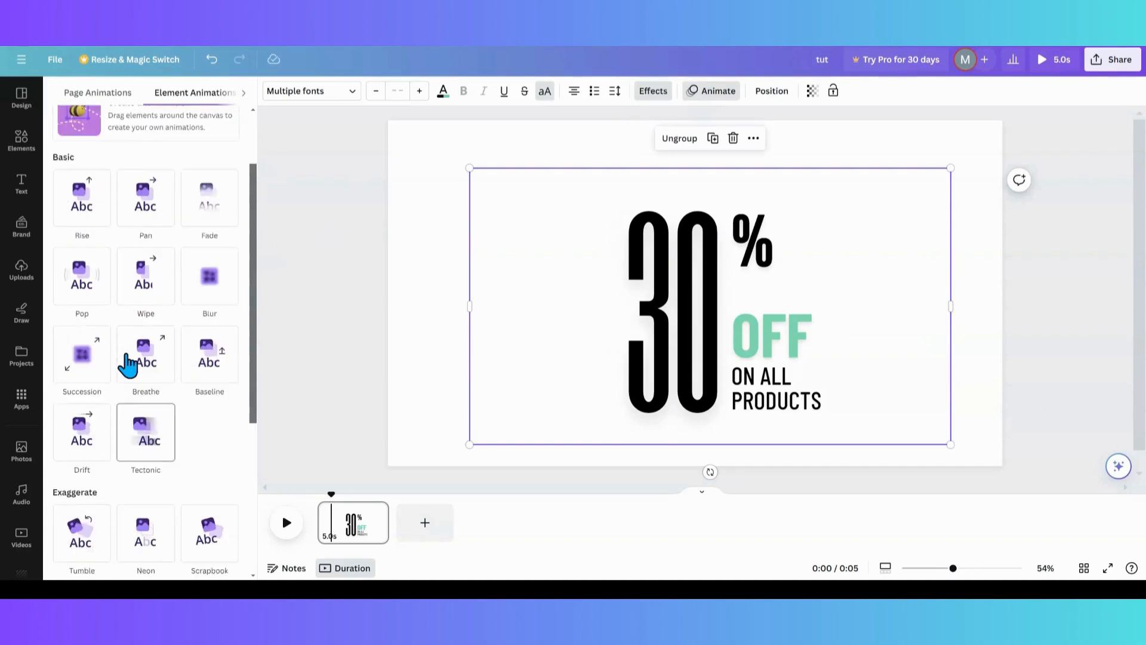
scroll(157, 341, "down", 2)
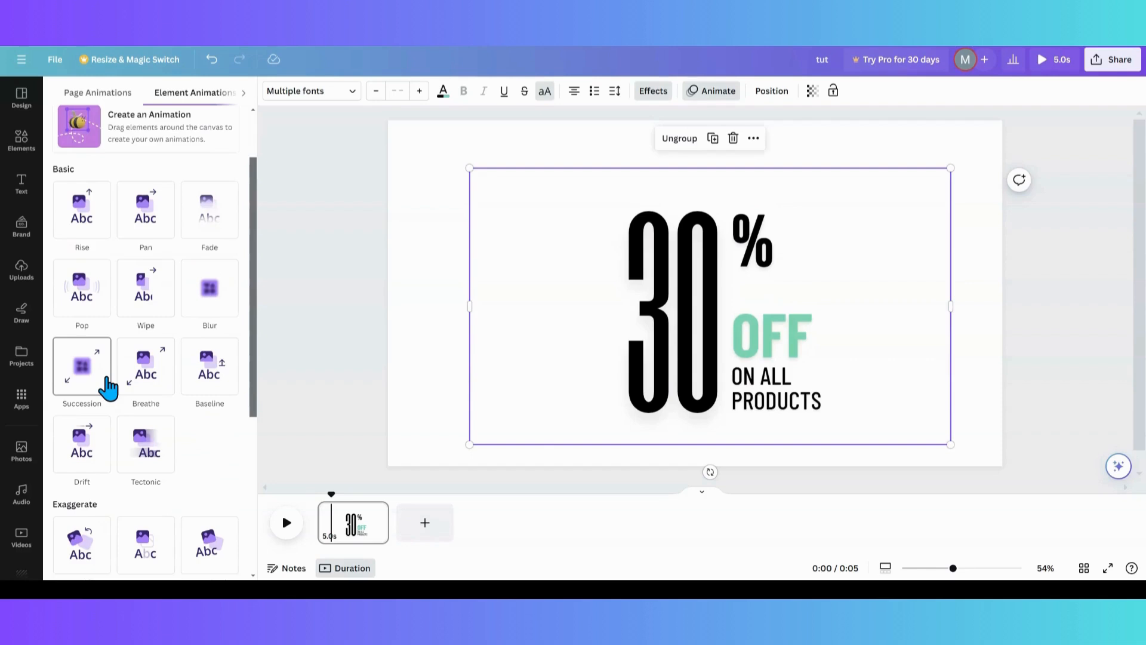
scroll(107, 394, "down", 2)
scroll(152, 448, "down", 2)
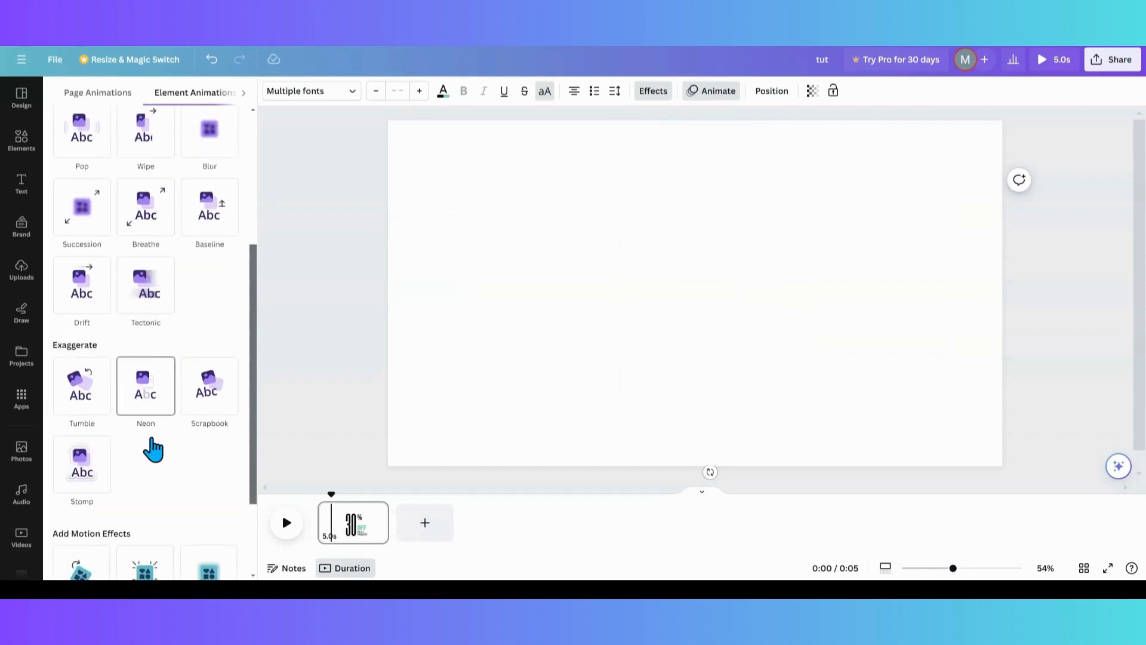
Step: Select only the "30" line in the group and preview the Clarify text animation on it
left_click(648, 336)
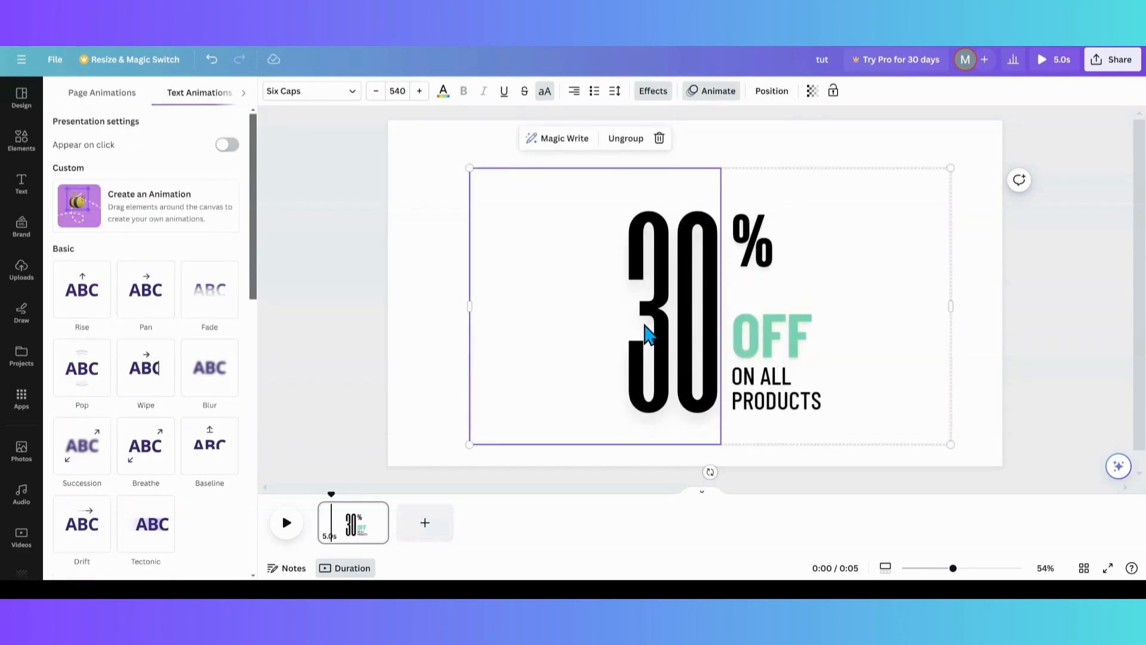
scroll(209, 411, "down", 5)
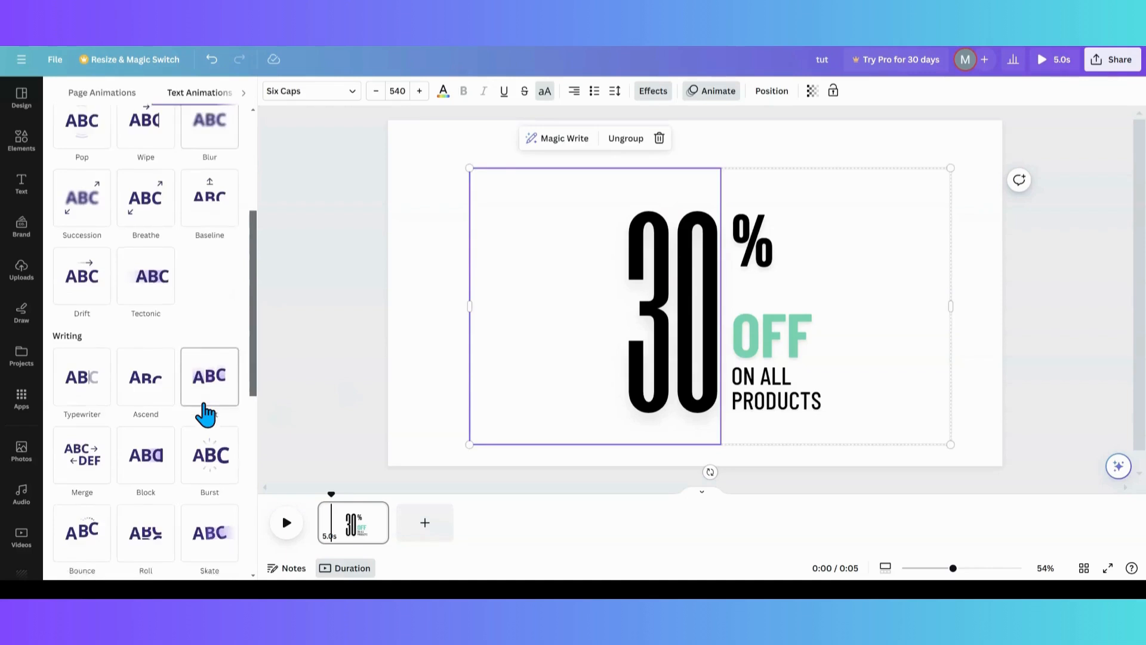
scroll(206, 412, "down", 4)
left_click(154, 465)
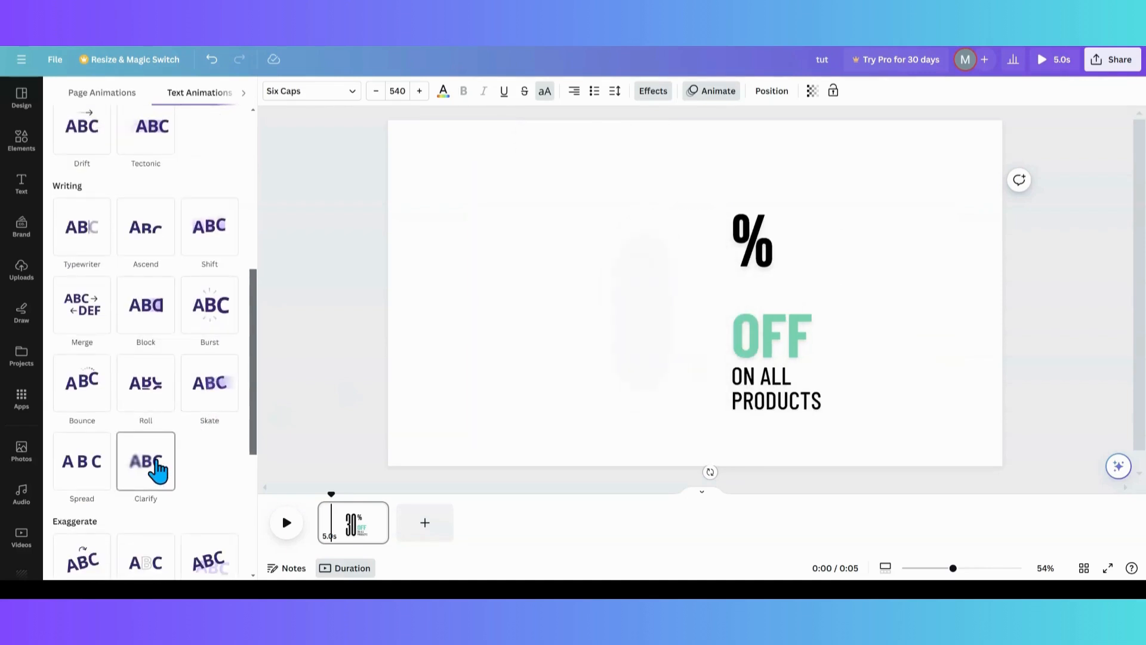
Step: Compare the animations offered for the whole "30% OFF" group with the text animations for its "%" line
left_click(770, 258)
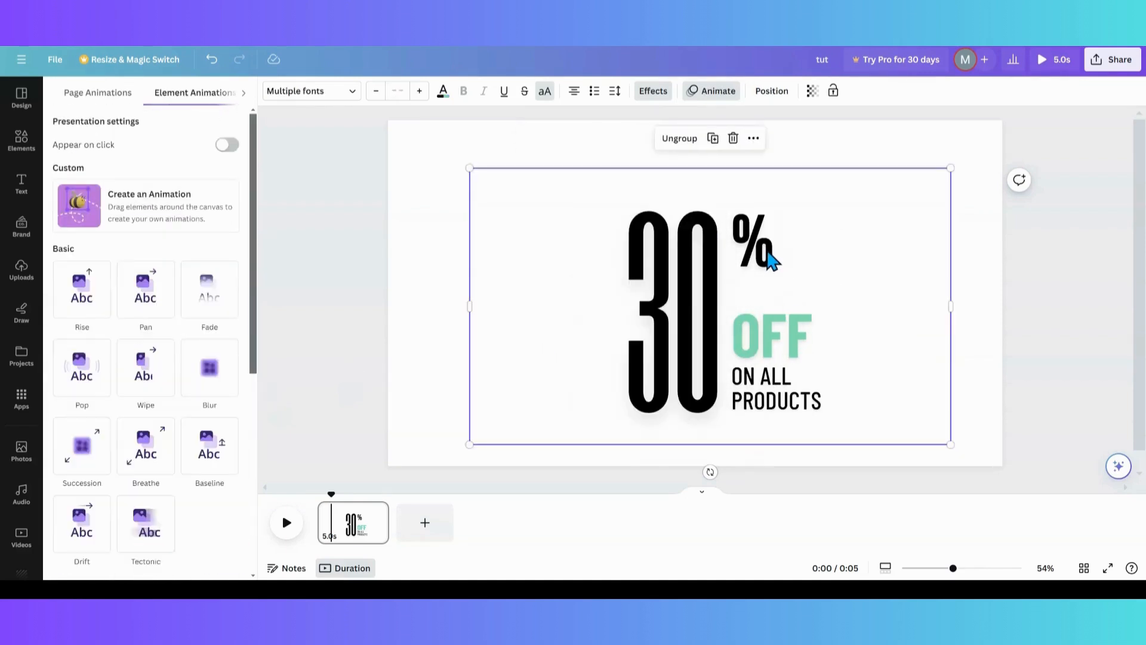
scroll(225, 404, "down", 6)
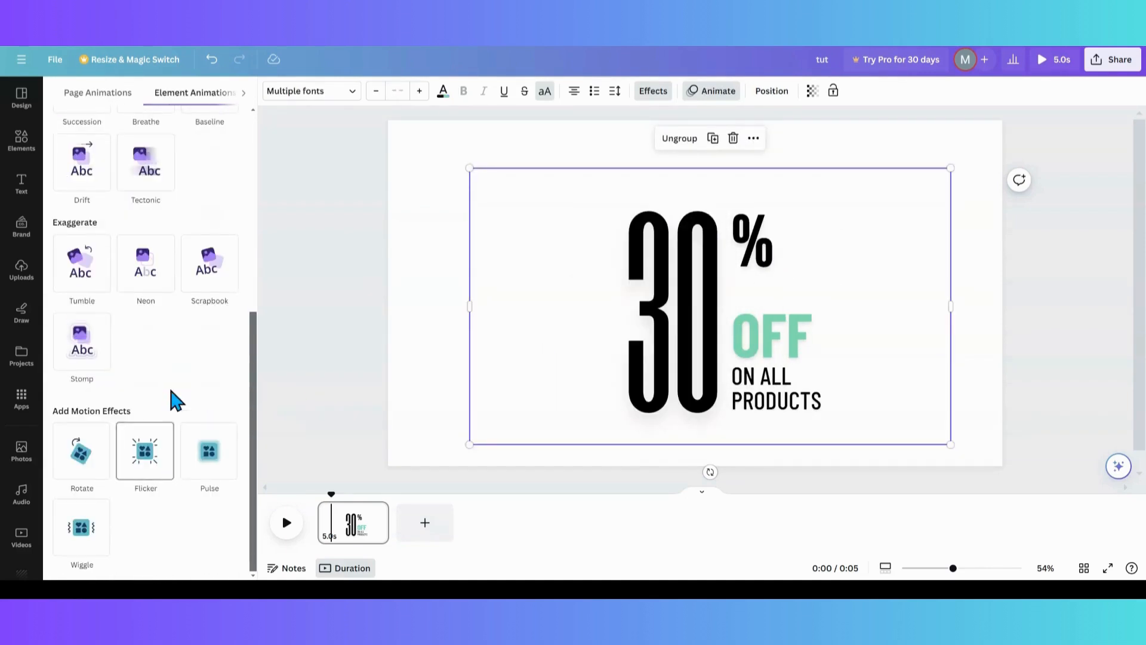
scroll(149, 334, "up", 3)
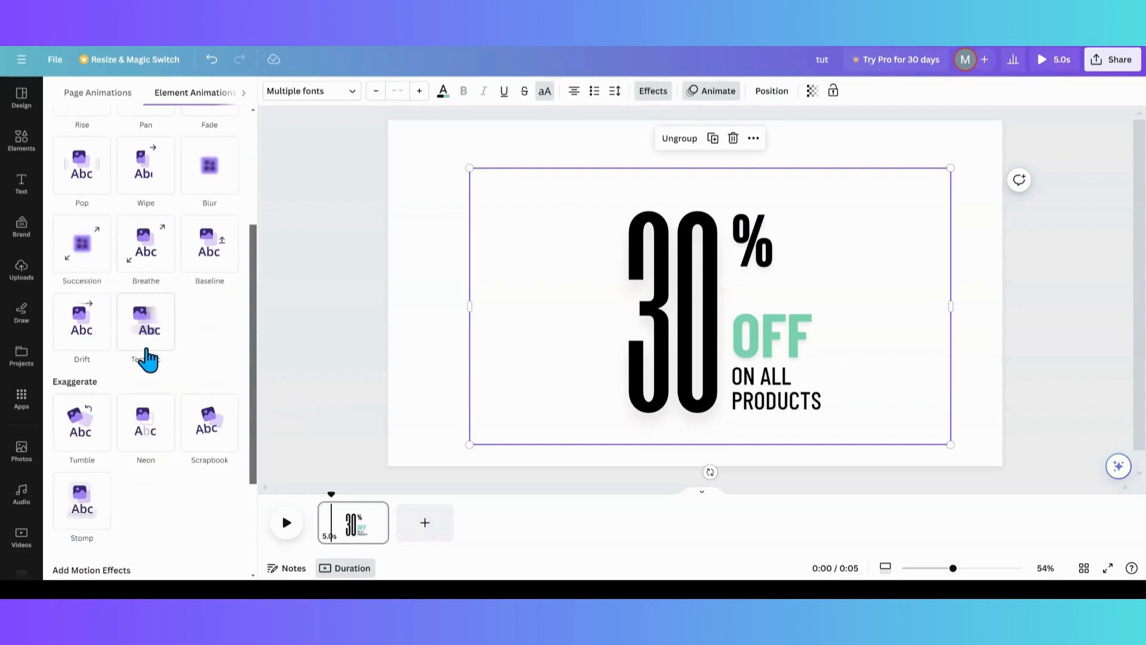
left_click(749, 251)
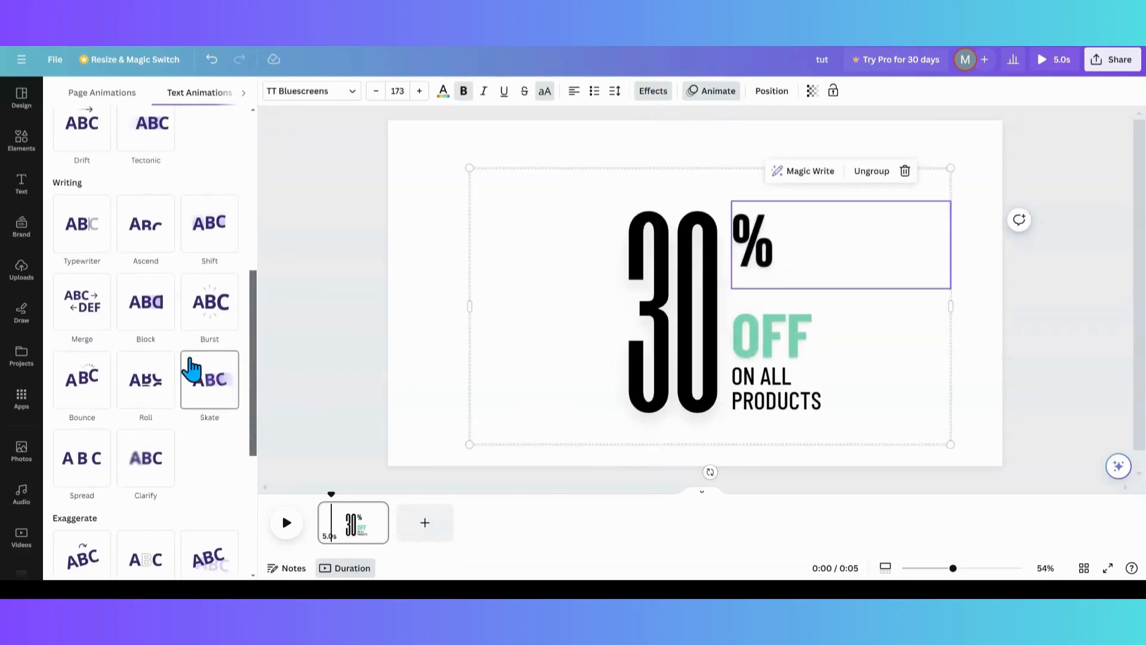
Step: Apply the Clarify text animation on enter to the "%" line and to the "OFF" line of the group
scroll(191, 369, "down", 2)
left_click(160, 385)
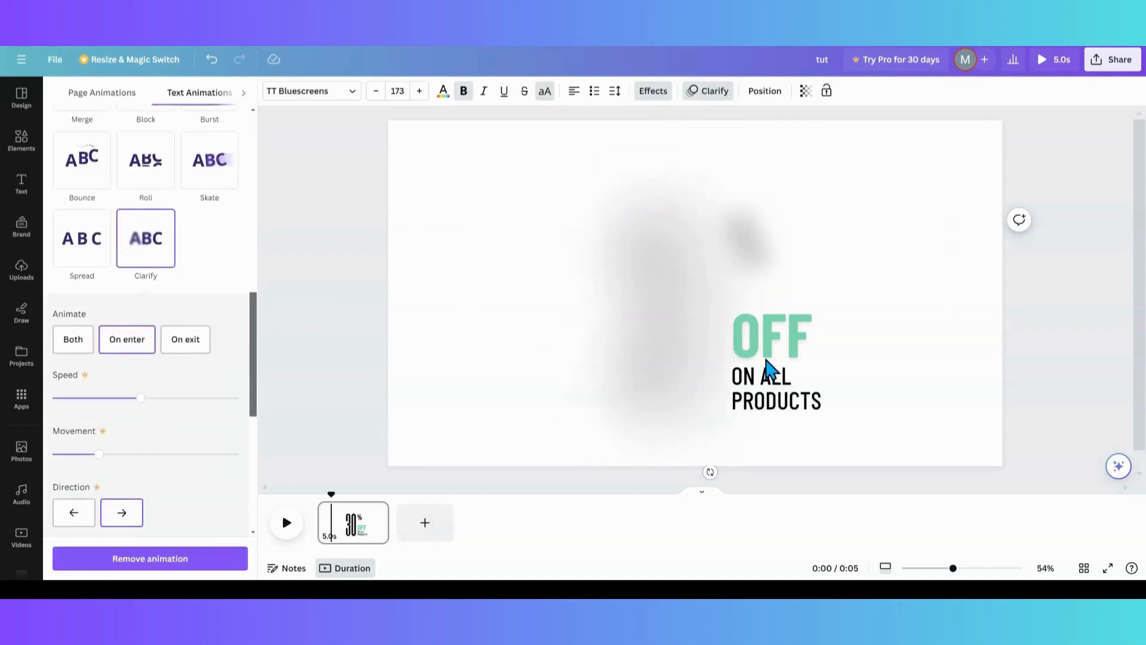
left_click(762, 366)
left_click(762, 366)
scroll(204, 410, "down", 5)
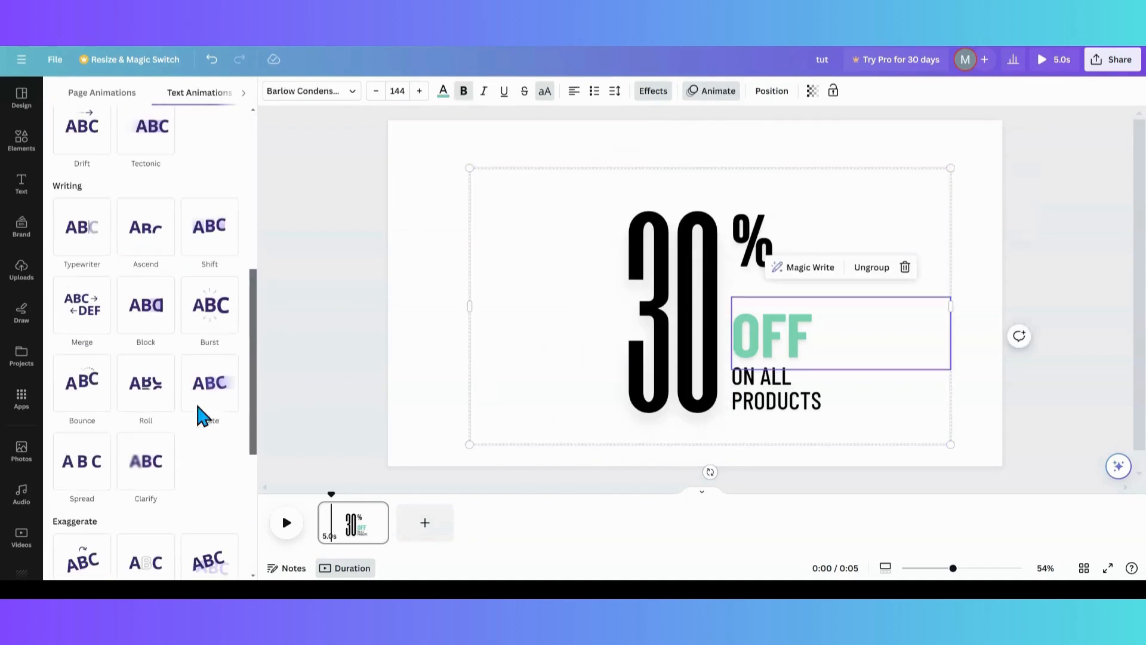
scroll(203, 428, "down", 1)
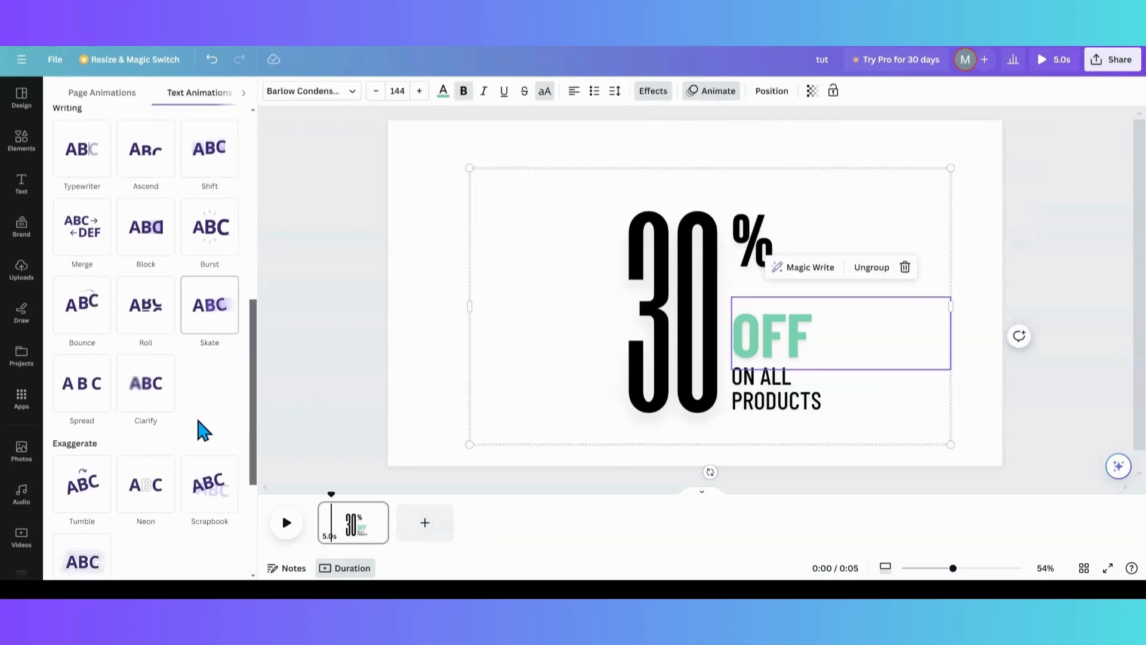
left_click(153, 407)
Step: Select only the "ON ALL PRODUCTS" line in the group and apply the Clarify text animation on enter to it
left_click(804, 404)
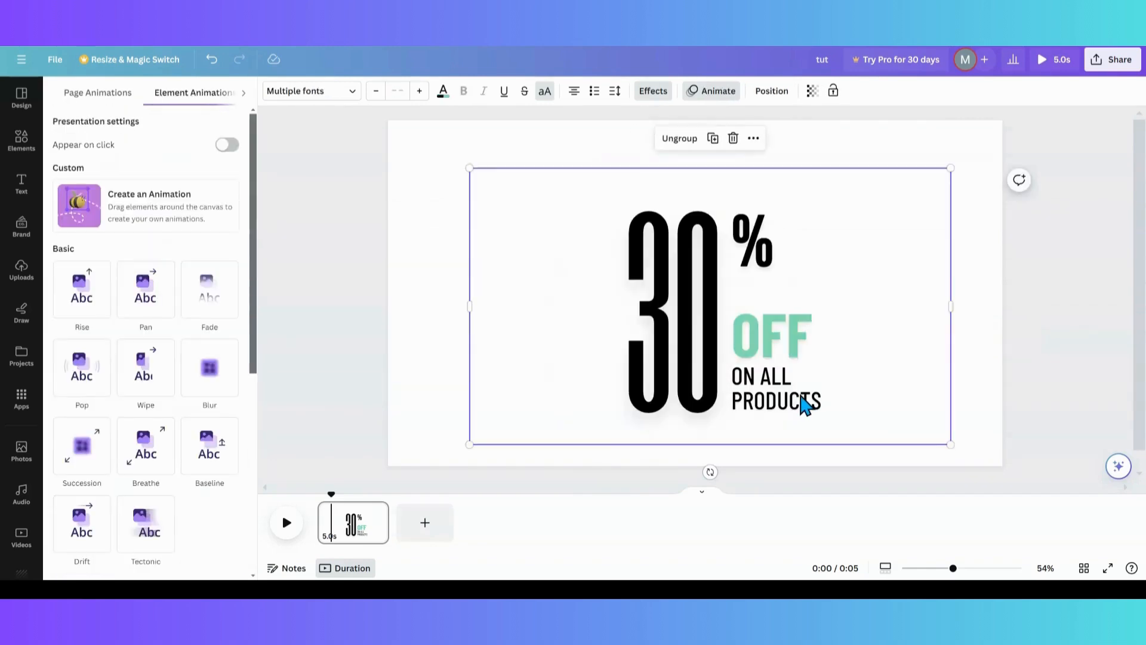
left_click(804, 403)
scroll(230, 398, "down", 5)
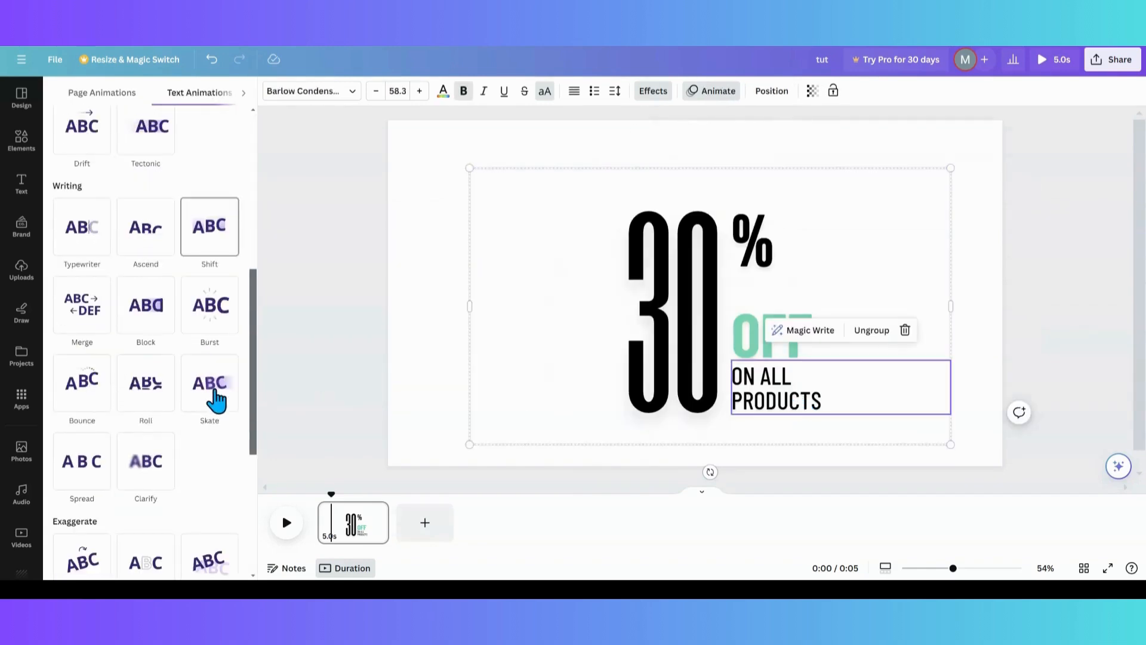
left_click(154, 467)
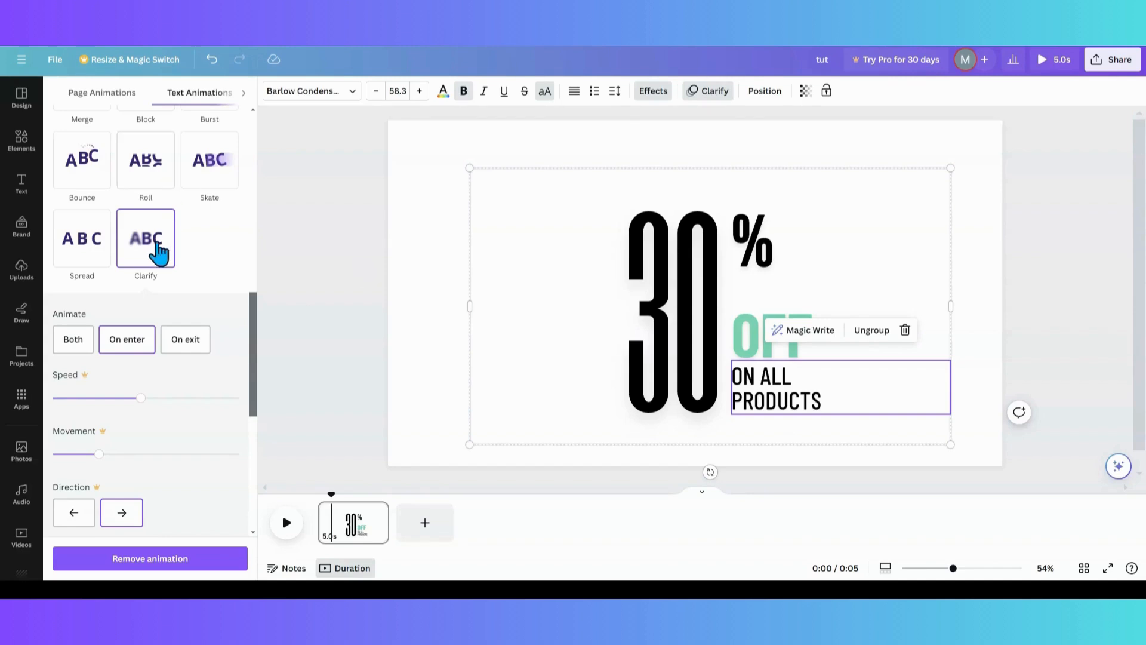
left_click(414, 319)
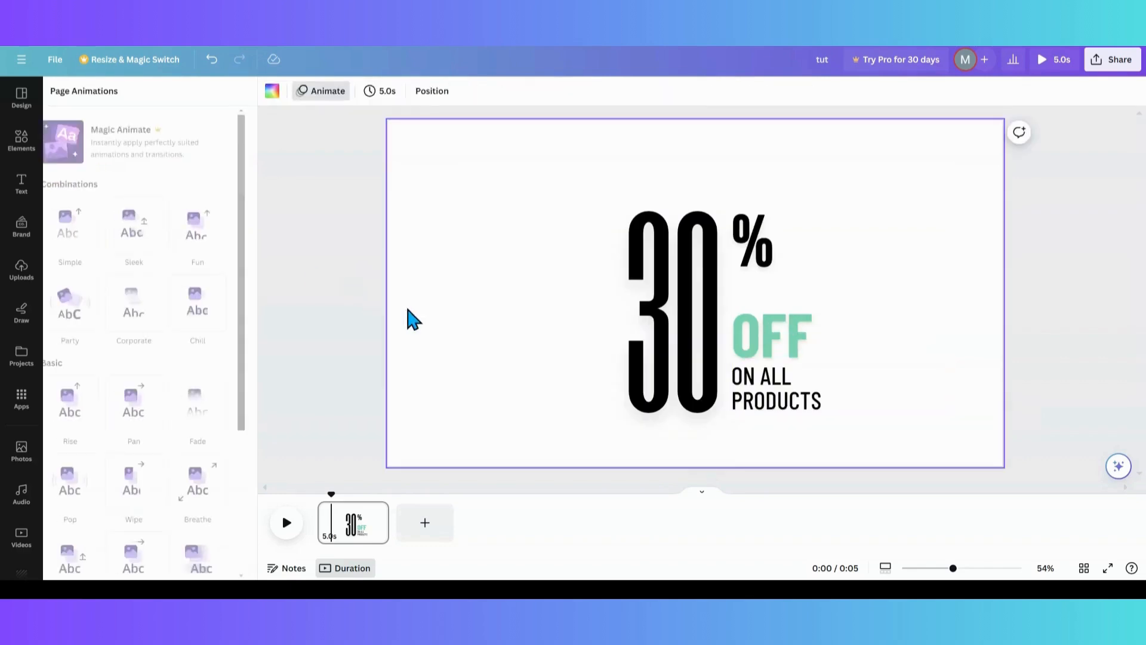
Step: Move the "30% OFF" group slightly upward and look through the Basic and Writing text animations for its "30" line
left_click_drag(541, 321, 537, 296)
scroll(209, 361, "down", 8)
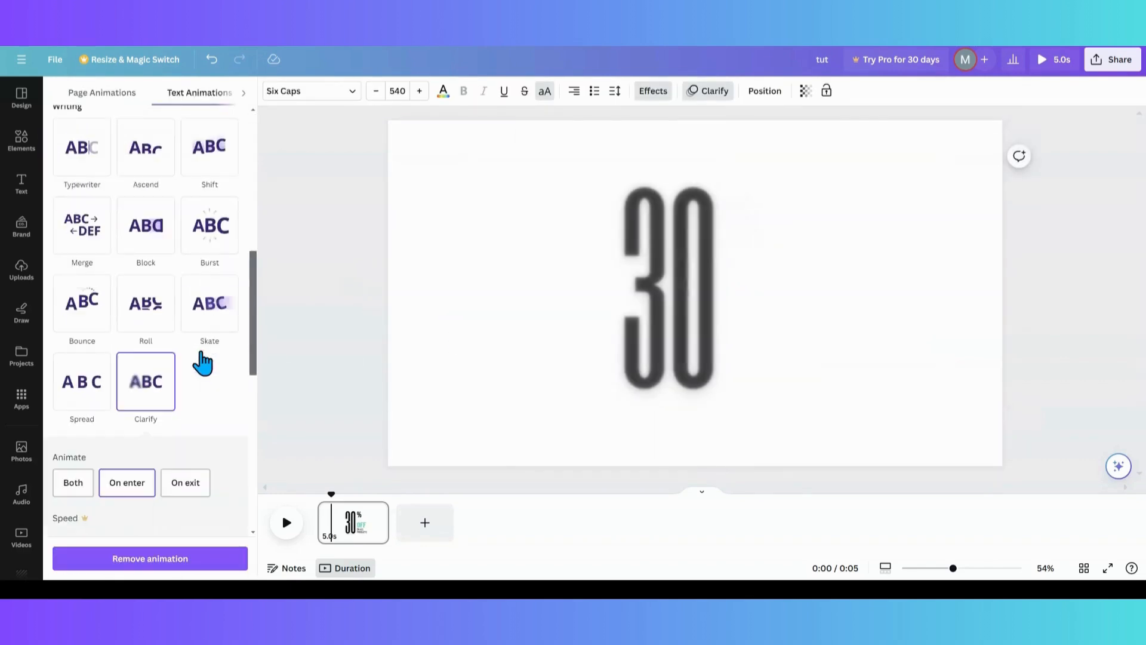
scroll(204, 358, "up", 3)
scroll(206, 361, "up", 3)
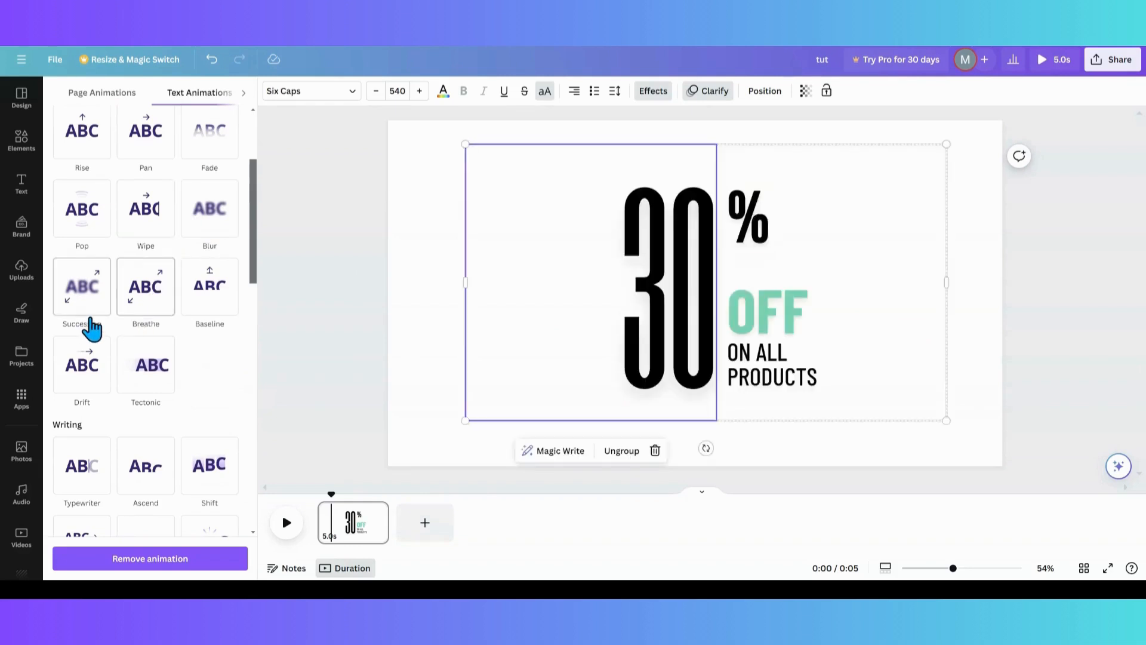
scroll(103, 333, "down", 4)
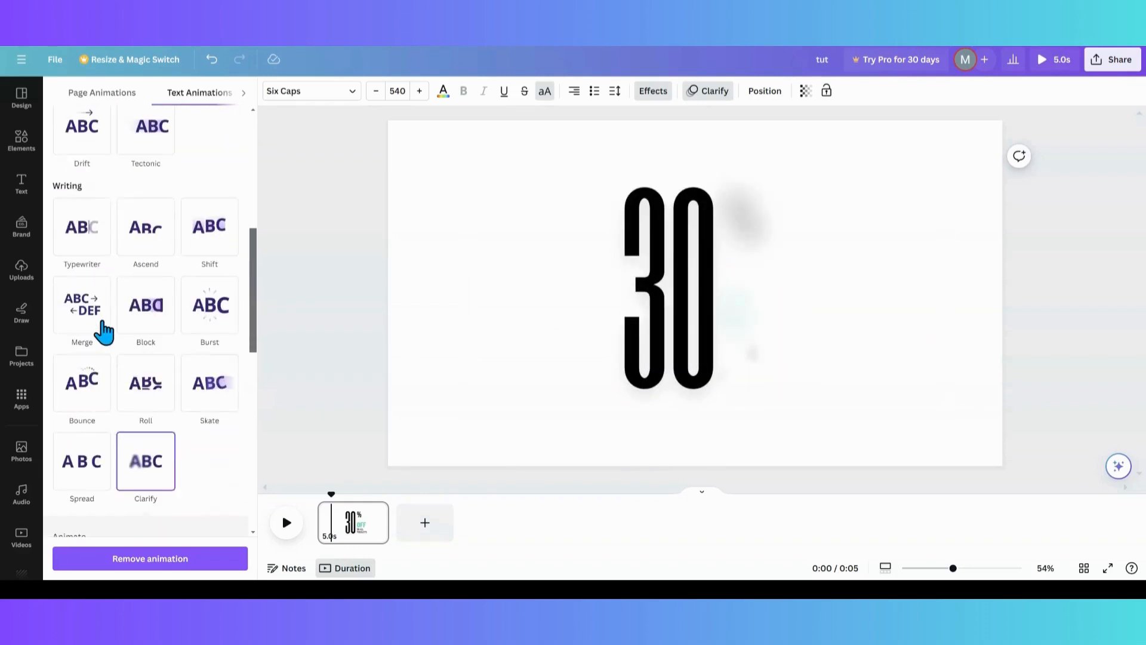
left_click(401, 340)
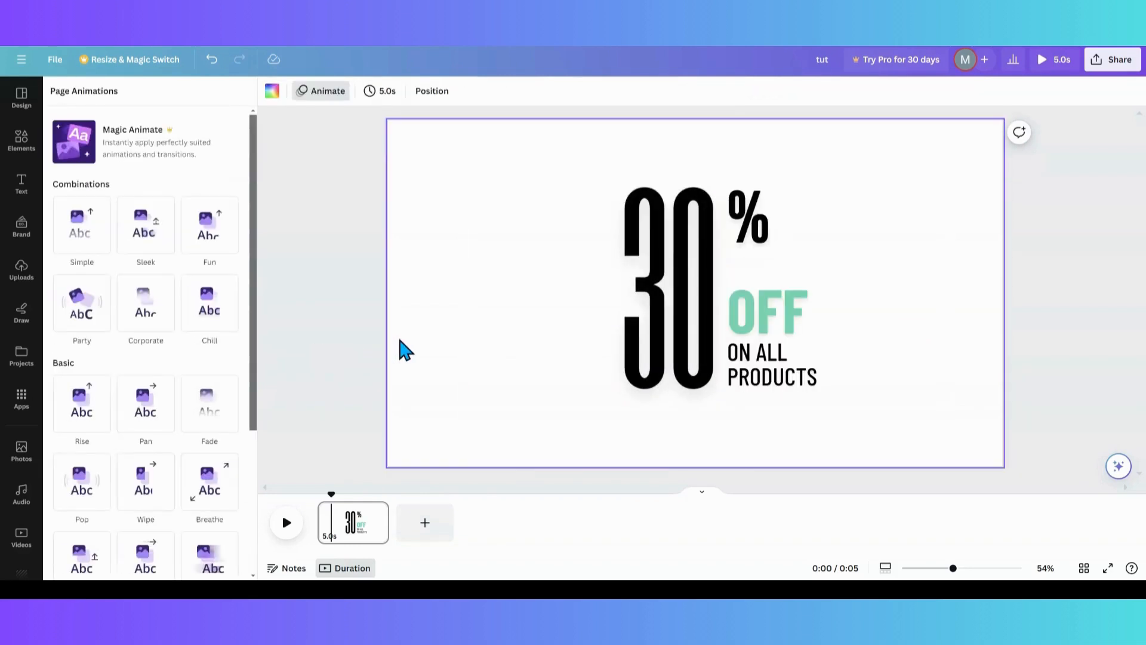